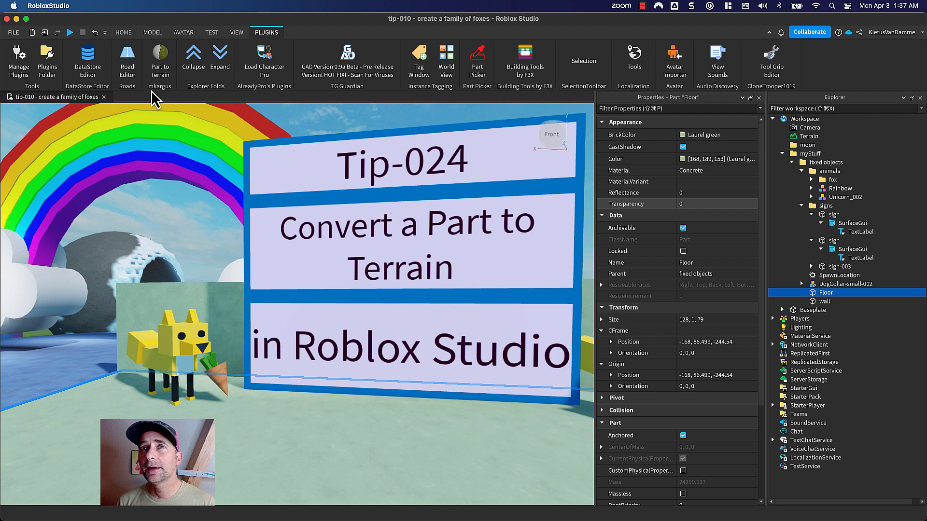
# - Insert a new sphere part near the rainbow and scale it up to about 586 studs in each dimension
pyautogui.click(161, 64)
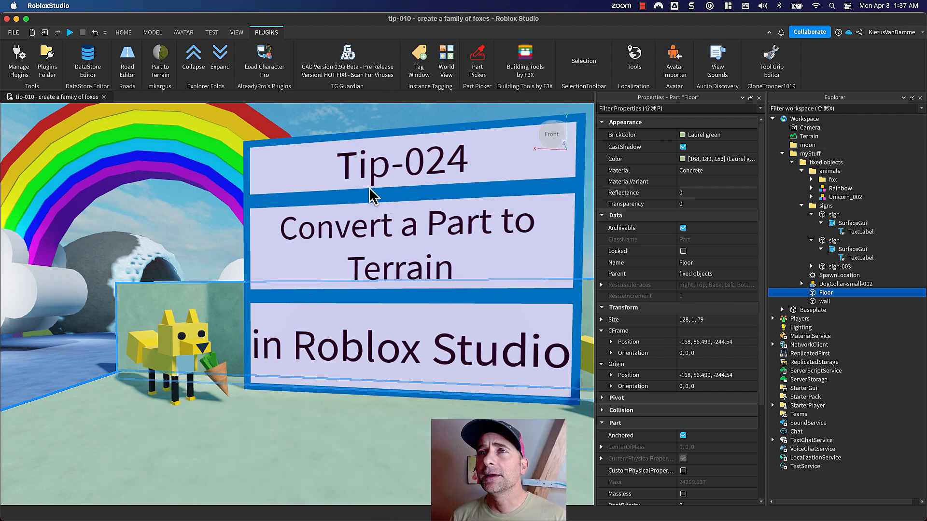
pyautogui.scroll(-5, 369, 188)
pyautogui.scroll(-8, 339, 417)
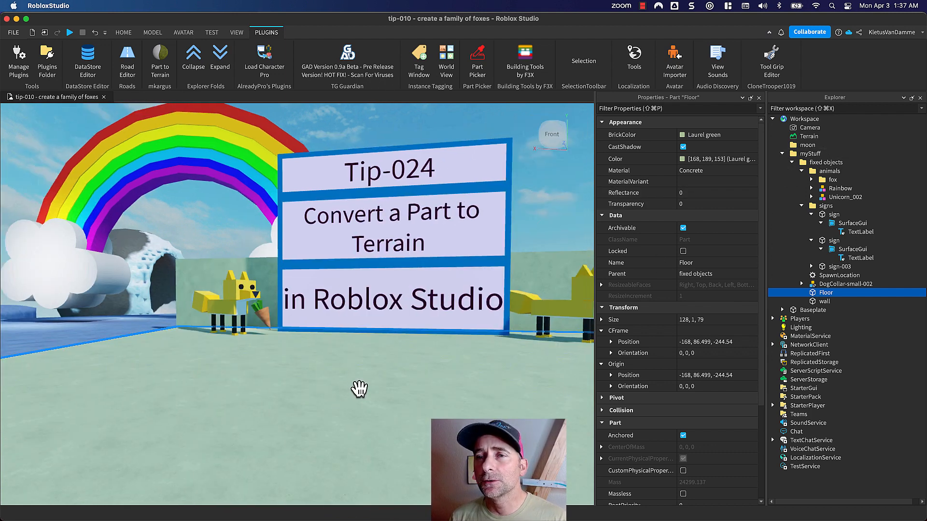
pyautogui.moveTo(355, 389); pyautogui.dragTo(355, 390, button='right')
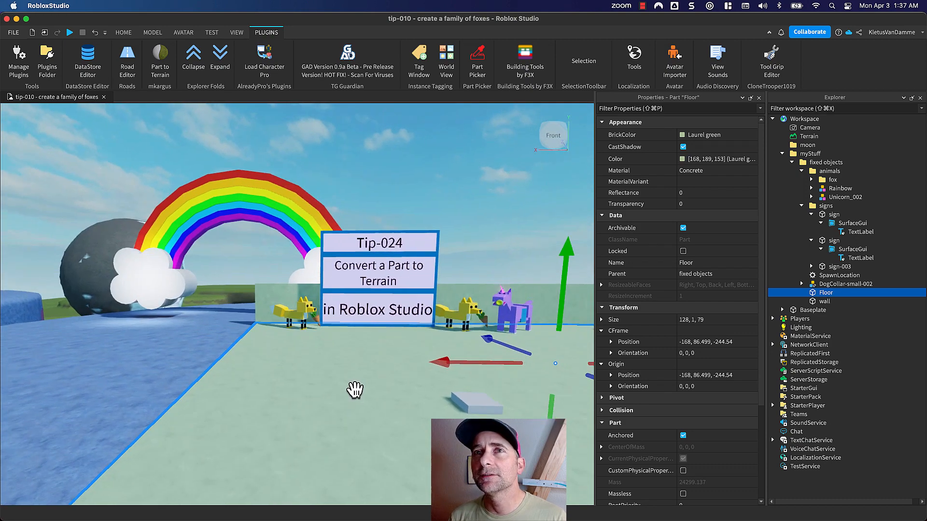
pyautogui.scroll(-3, 355, 389)
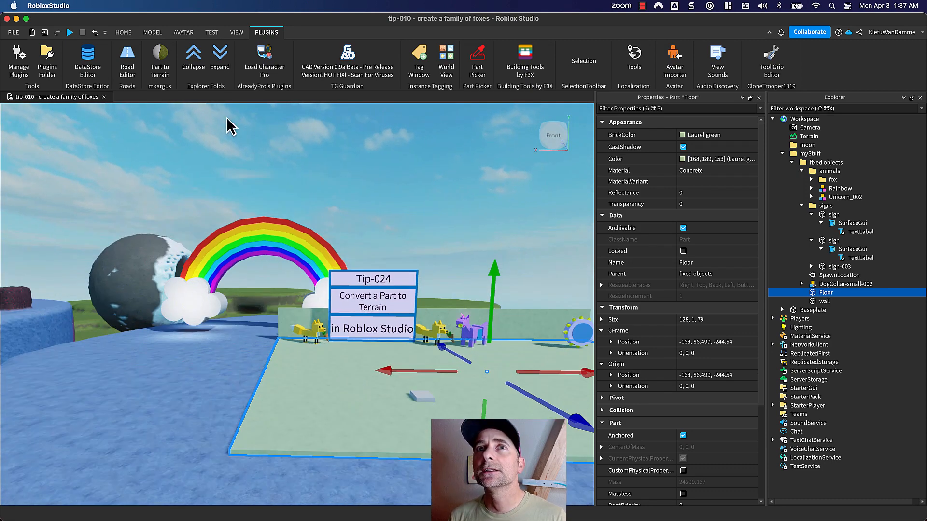
pyautogui.click(152, 33)
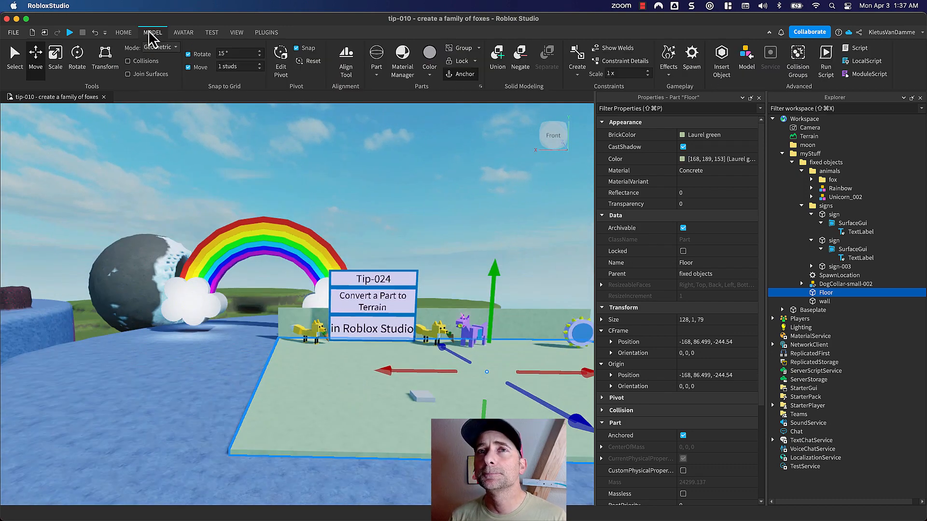
pyautogui.click(376, 61)
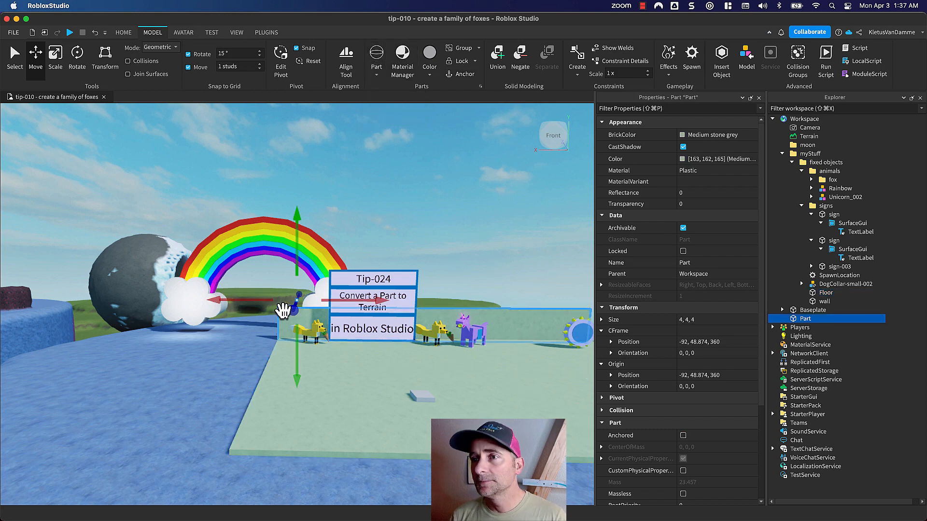
pyautogui.press('super+3')
pyautogui.moveTo(295, 304); pyautogui.dragTo(289, 334)
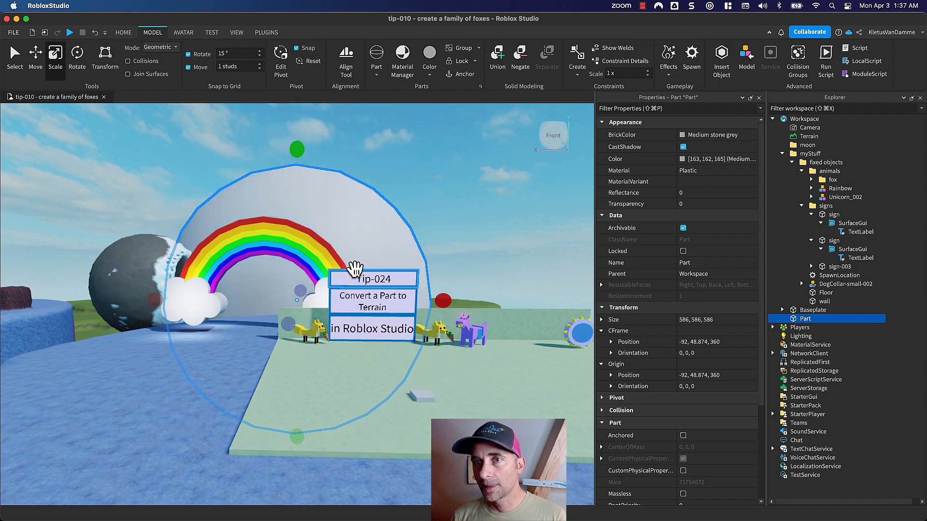
# - Rename the new sphere part "outer" and put it inside the moon folder
pyautogui.moveTo(353, 301); pyautogui.dragTo(328, 318, button='right')
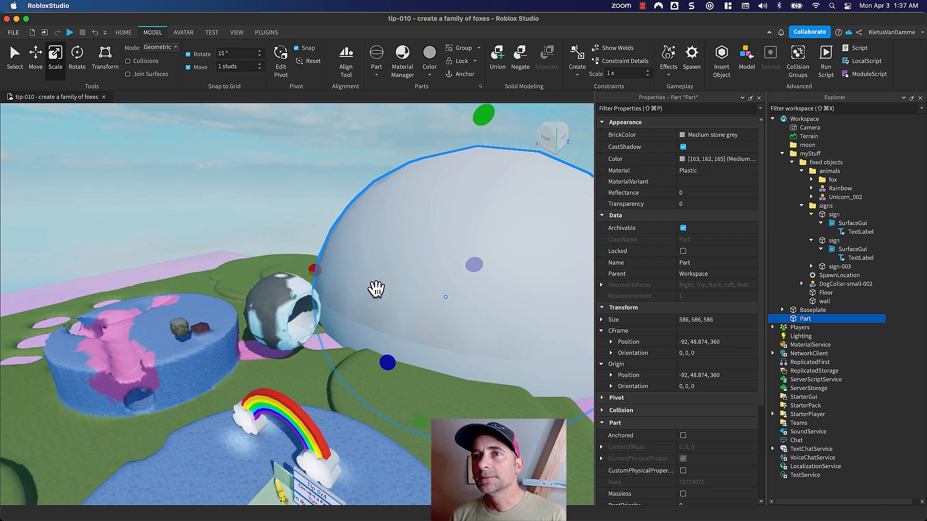
pyautogui.moveTo(407, 317); pyautogui.dragTo(405, 317, button='right')
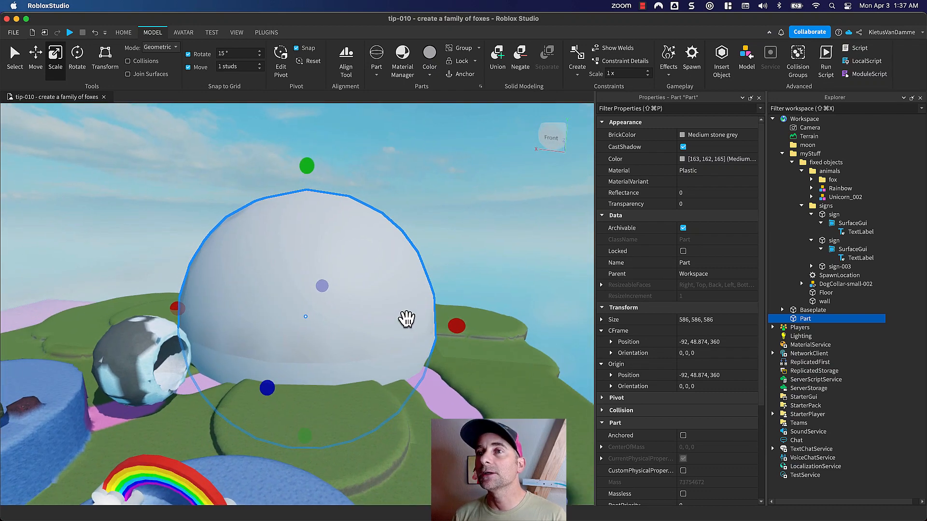
pyautogui.doubleClick(806, 320)
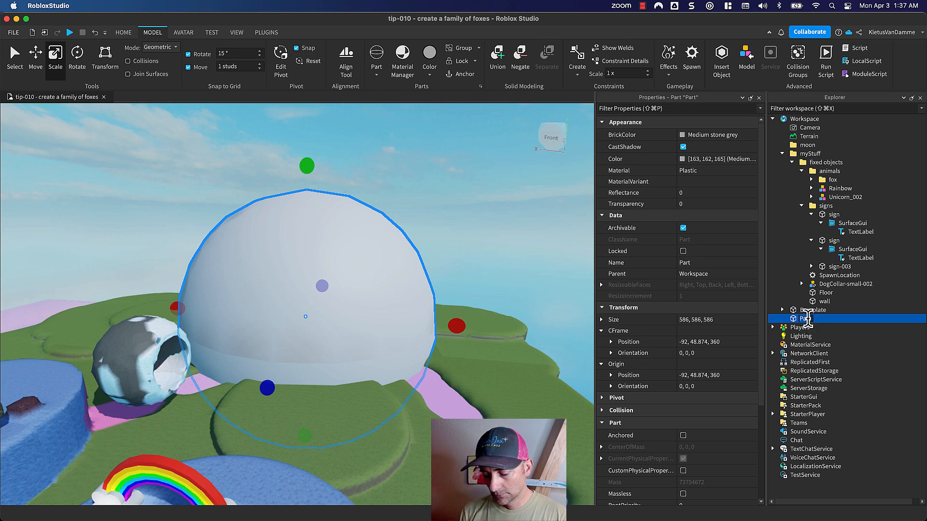
pyautogui.press('Return')
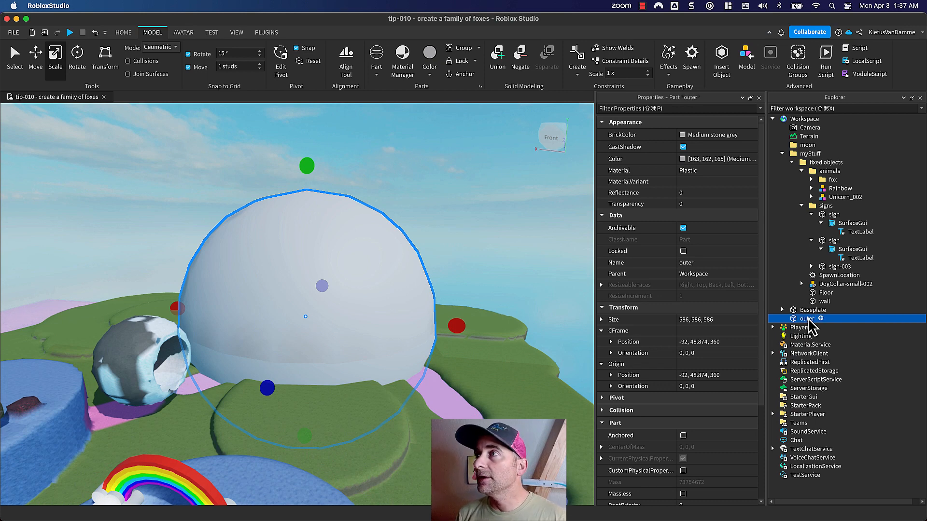
pyautogui.moveTo(807, 321); pyautogui.dragTo(812, 147)
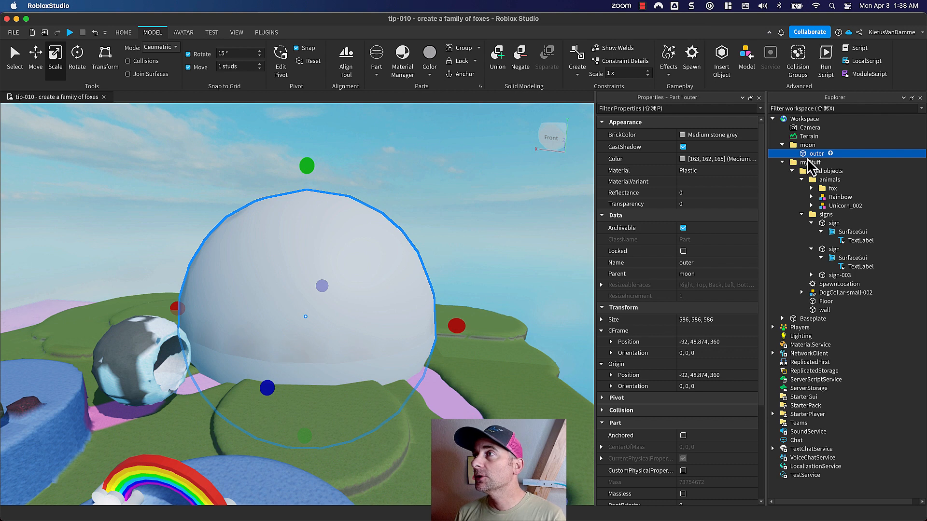
# - Duplicate the outer sphere within the moon folder and rename the copy "inner"
pyautogui.press('super+d')
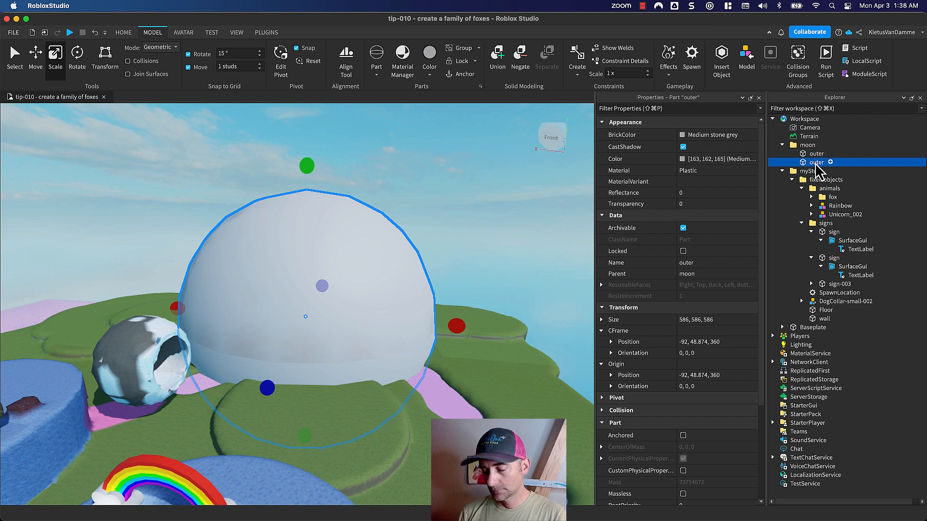
pyautogui.press('w')
pyautogui.press('d')
pyautogui.press('n')
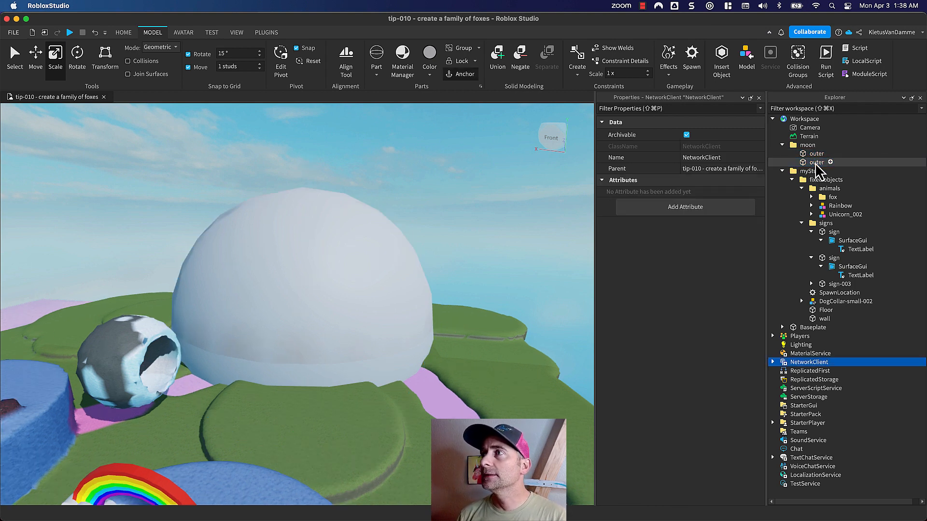
pyautogui.click(815, 163)
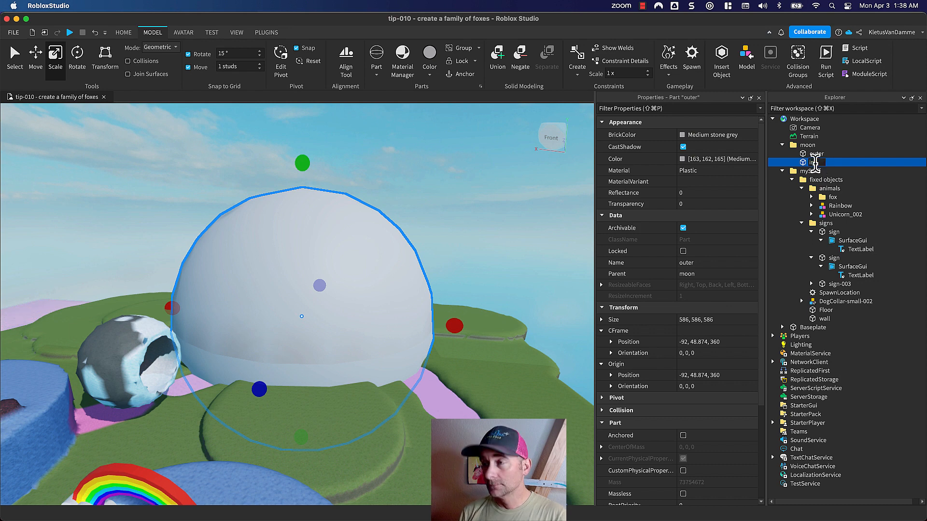
pyautogui.press('Return')
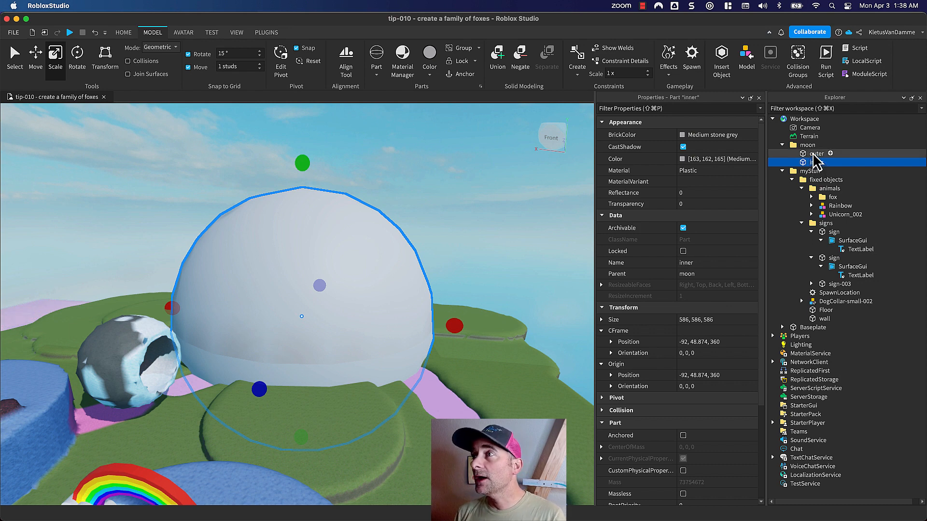
# - Set the outer sphere's transparency to 0.4
pyautogui.click(814, 153)
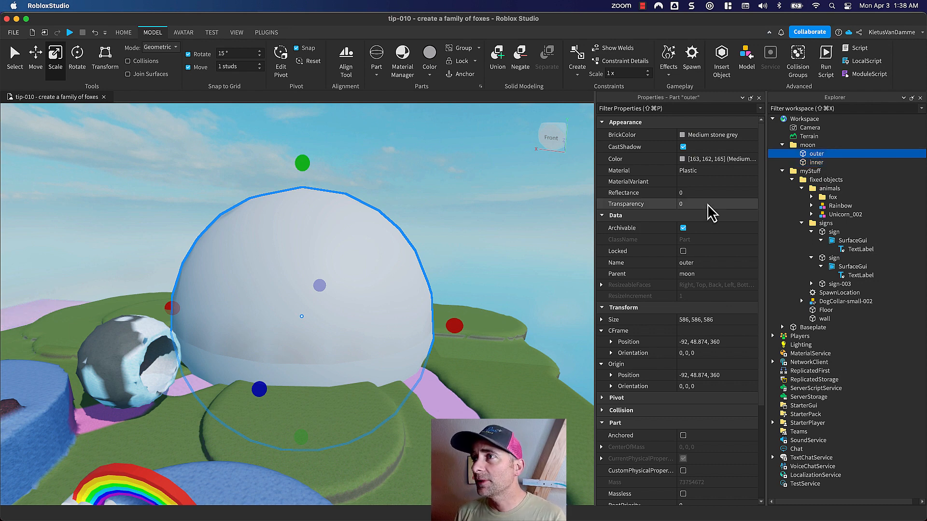
pyautogui.click(708, 205)
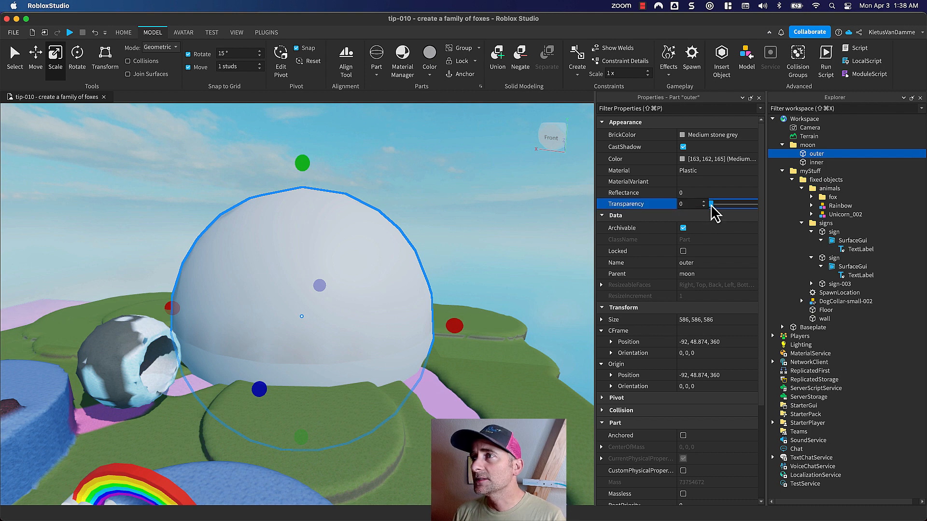
pyautogui.moveTo(711, 204); pyautogui.dragTo(729, 205)
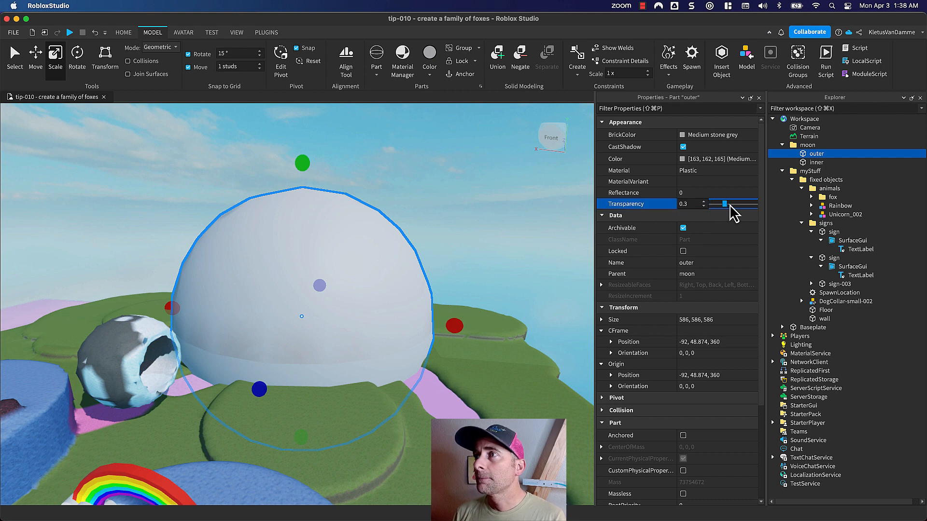
# - Color the inner sphere Hot pink and set its size to 500, 500, 500
pyautogui.click(816, 163)
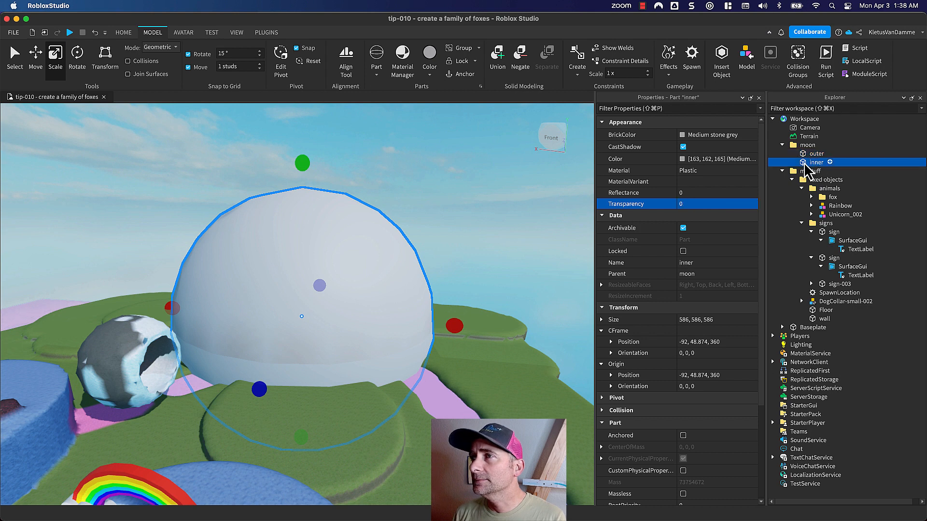
pyautogui.click(684, 136)
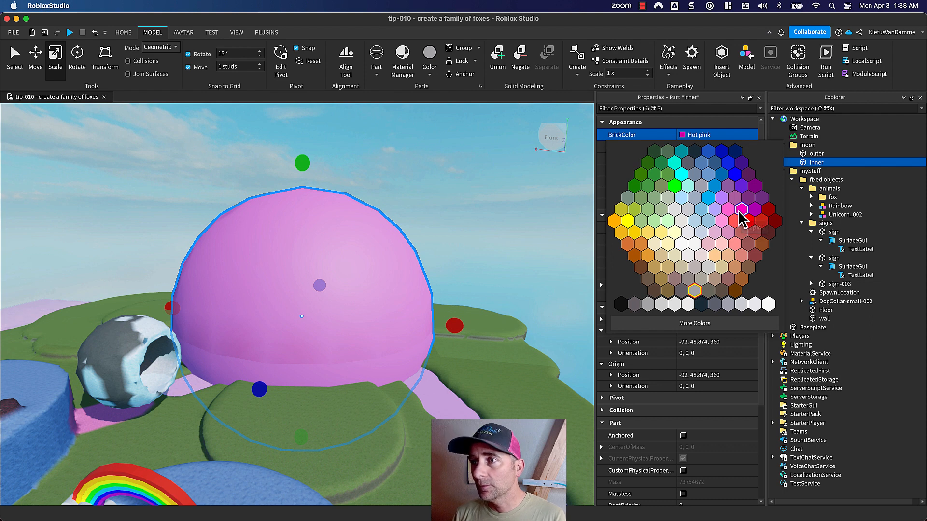
pyautogui.click(741, 212)
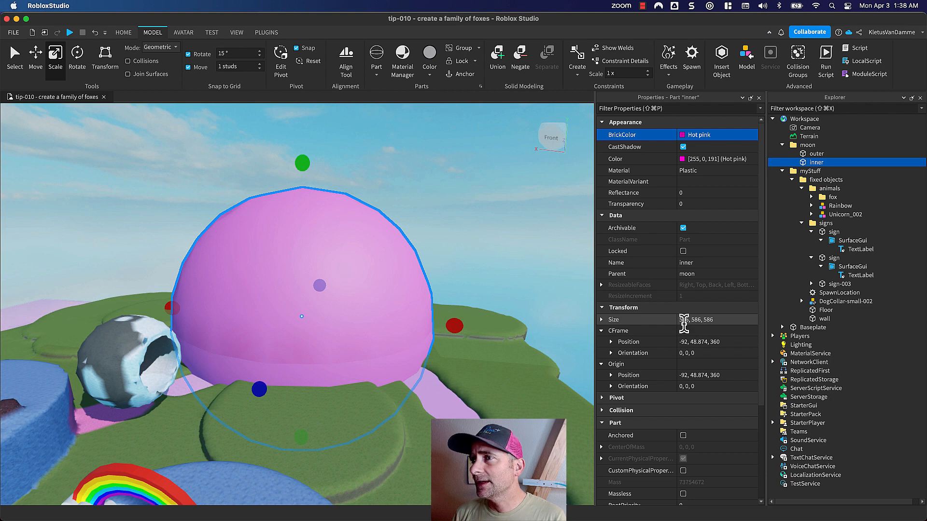
pyautogui.click(684, 321)
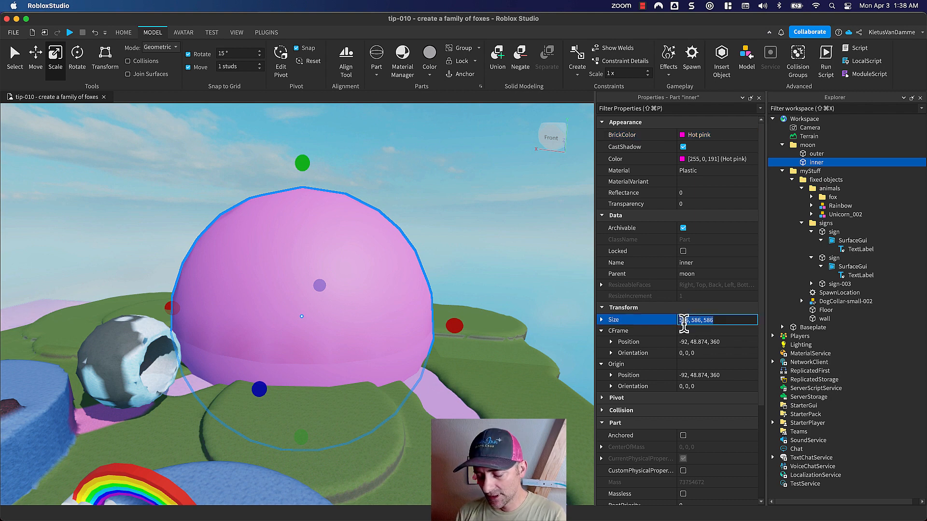
pyautogui.write('500')
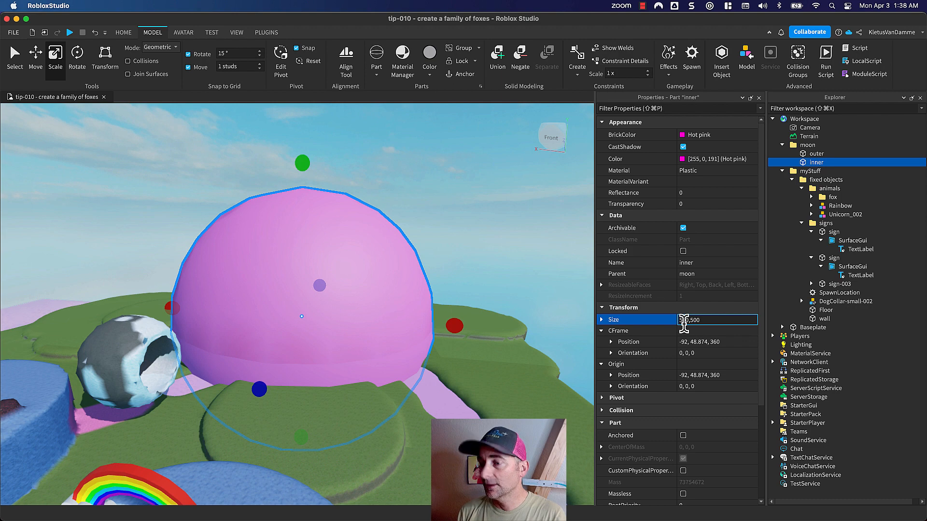
pyautogui.write(', 500, 500')
pyautogui.press('Return')
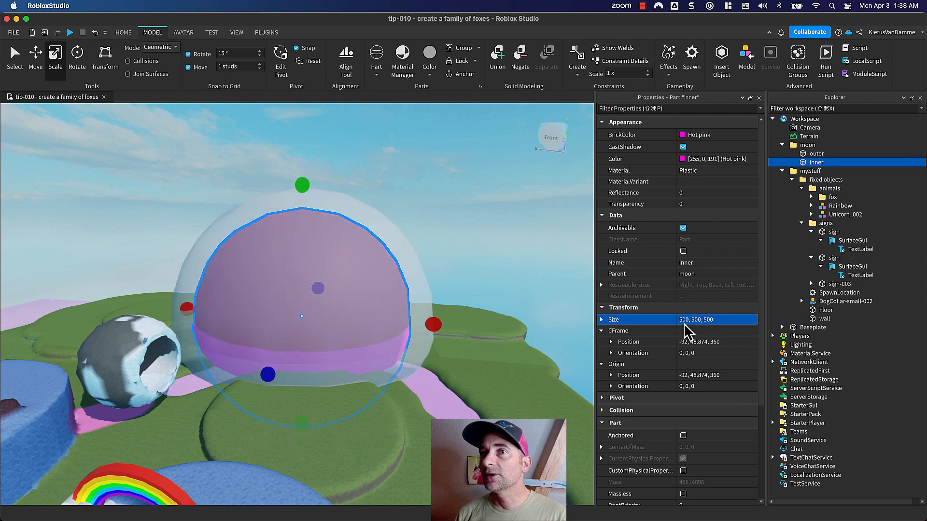
# - Move the inner sphere along the Z axis to about Z 293 so it protrudes from one side of the outer sphere
pyautogui.press('super+2')
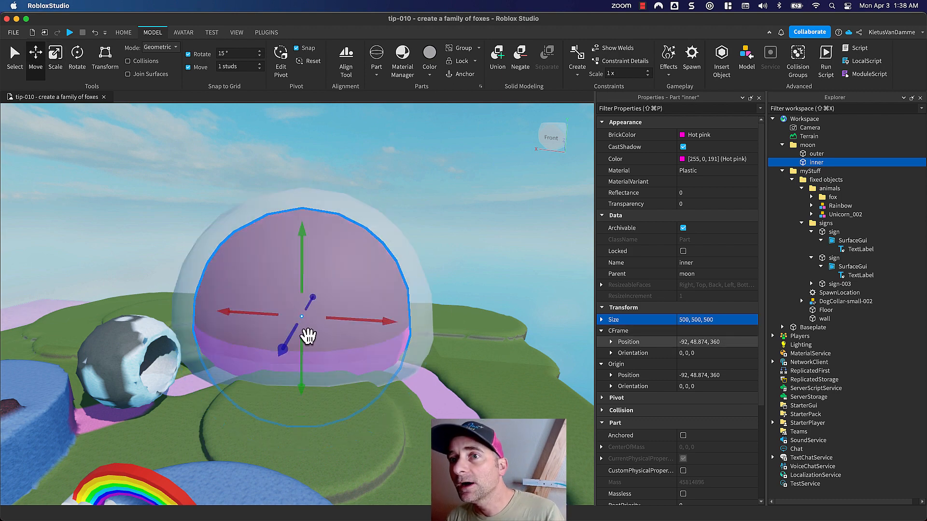
pyautogui.moveTo(406, 254); pyautogui.dragTo(409, 257, button='right')
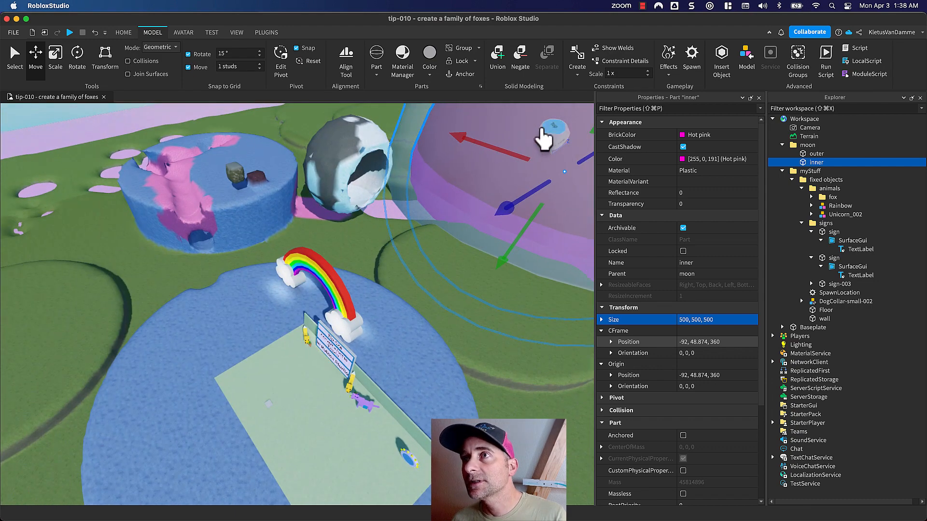
pyautogui.click(551, 129)
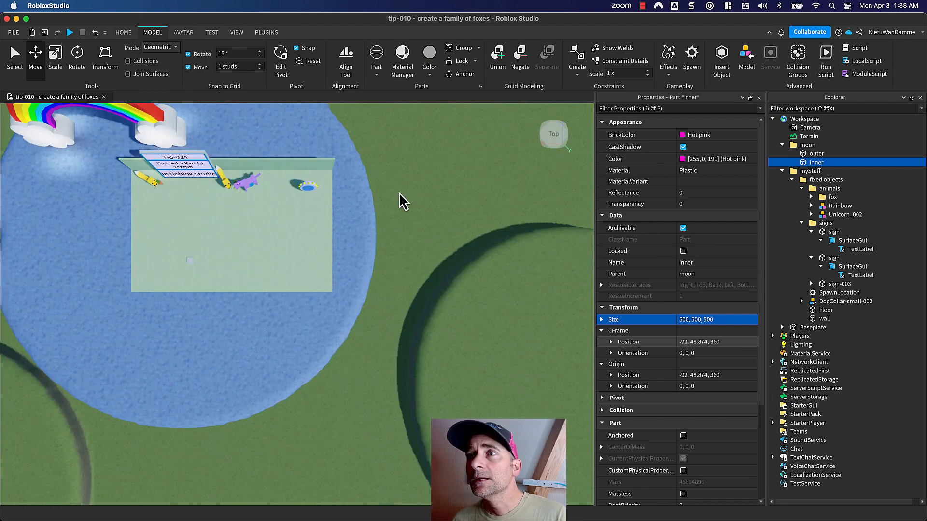
pyautogui.moveTo(402, 199); pyautogui.dragTo(314, 239, button='right')
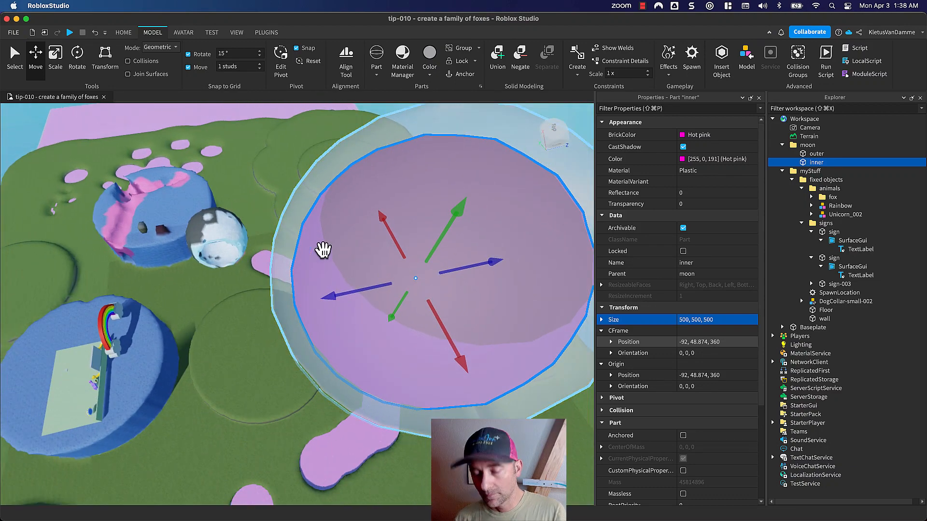
pyautogui.moveTo(347, 295); pyautogui.dragTo(321, 302)
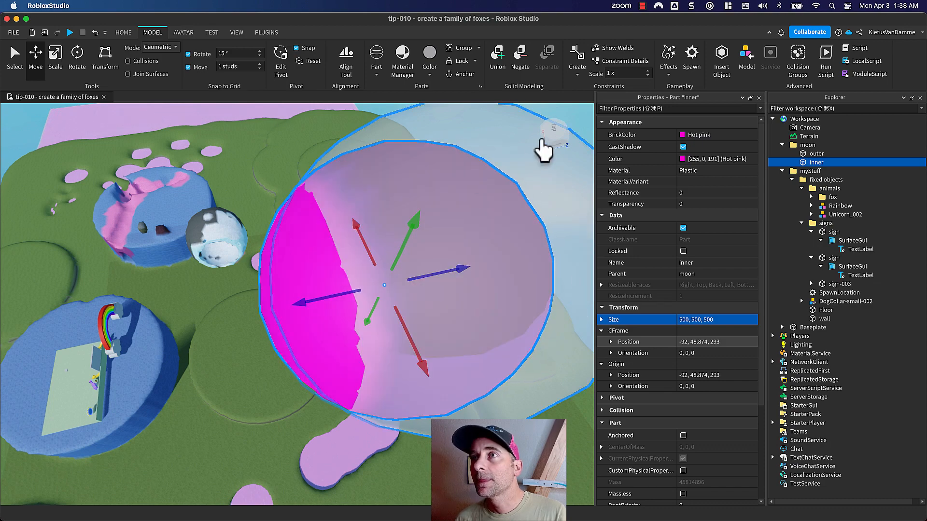
pyautogui.click(554, 138)
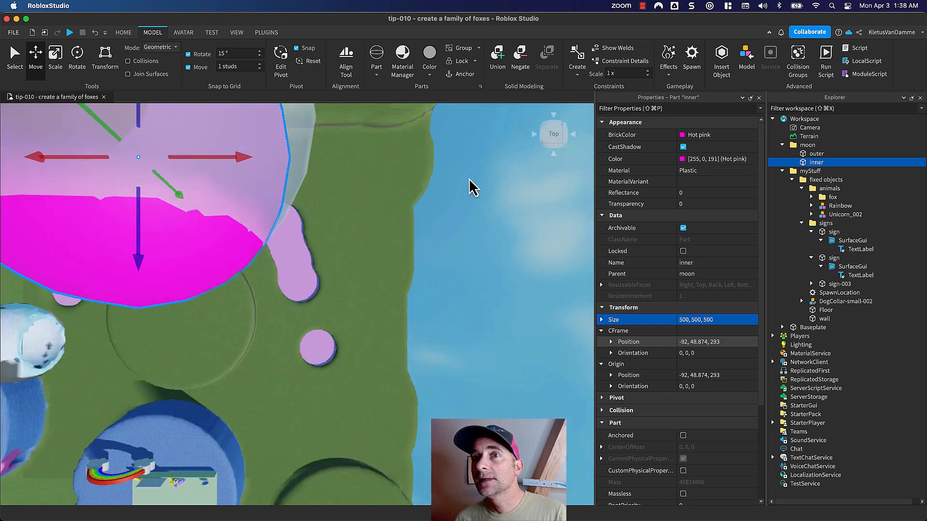
pyautogui.moveTo(321, 175); pyautogui.dragTo(459, 256, button='middle')
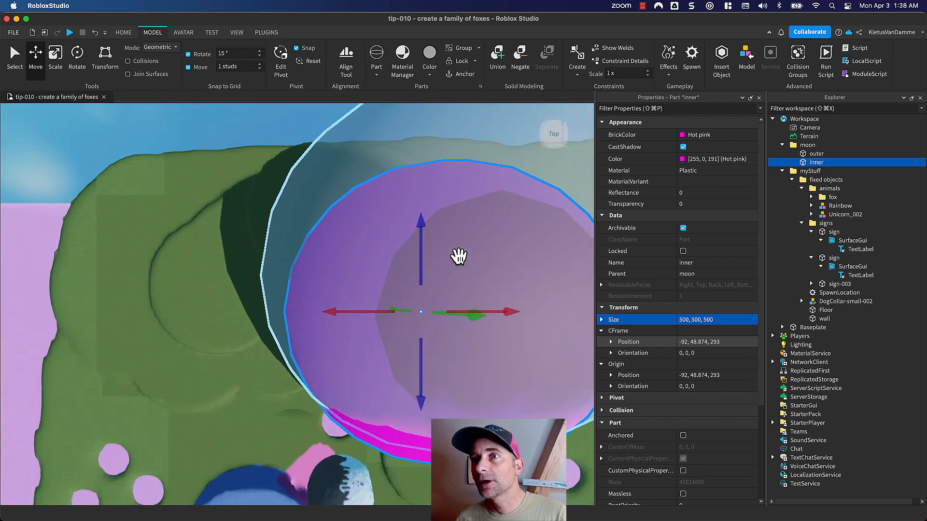
pyautogui.moveTo(459, 256)
pyautogui.mouseDown(button='right')
pyautogui.moveTo(472, 275)
pyautogui.moveTo(397, 224)
pyautogui.moveTo(467, 247)
pyautogui.mouseUp(button='right')
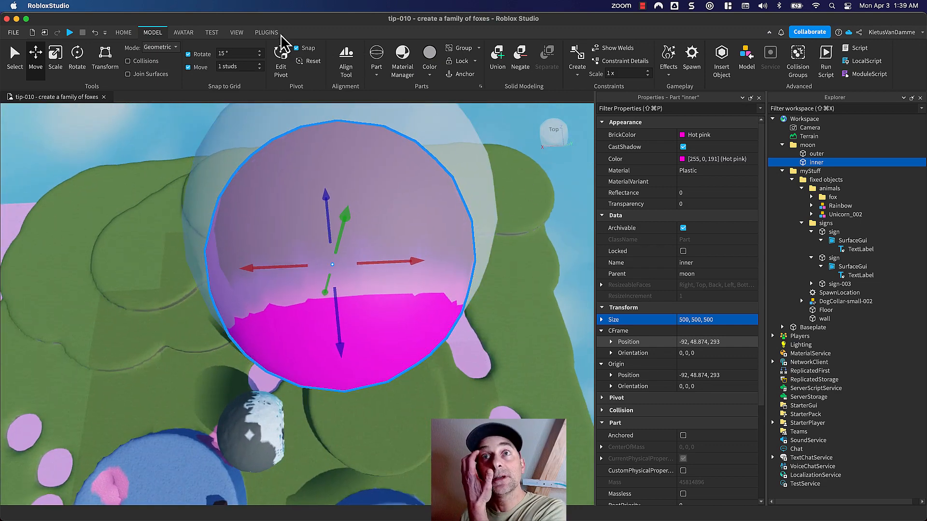
# - Open the Part to Terrain plugin and choose Rock as the terrain material
pyautogui.click(267, 33)
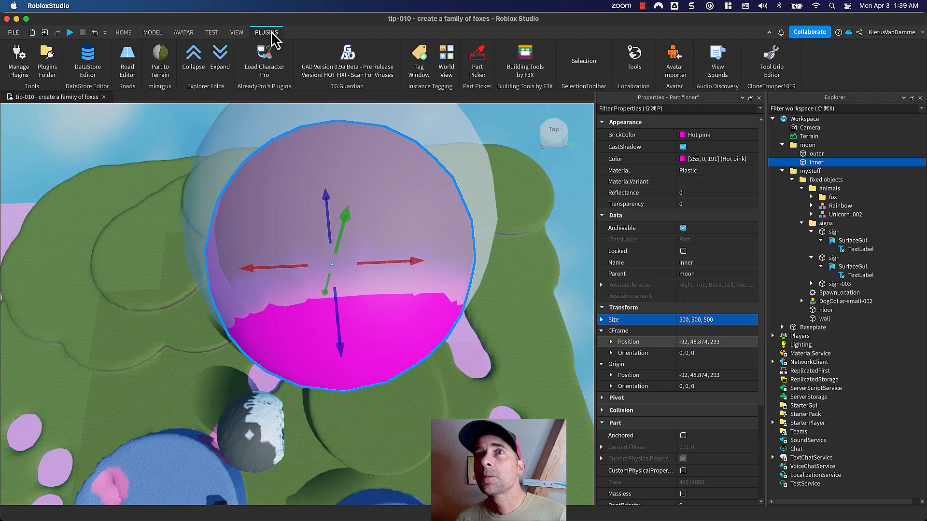
pyautogui.click(161, 61)
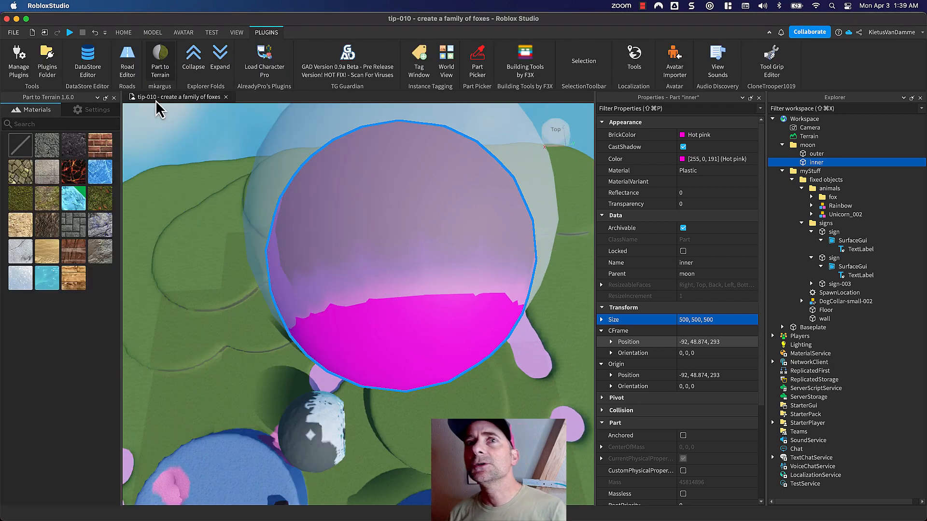
pyautogui.click(108, 233)
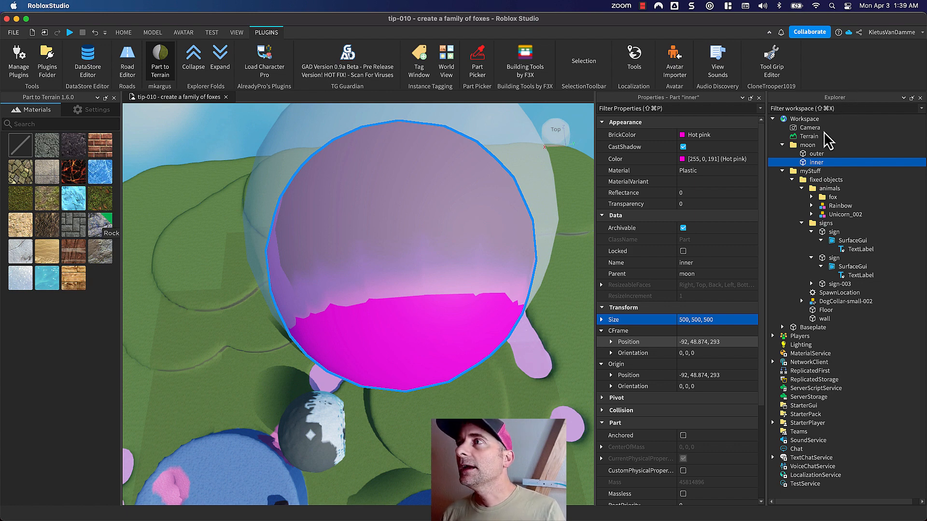
# - Convert the outer sphere to Rock terrain and carve the inner sphere out of it with the empty material
pyautogui.click(511, 177)
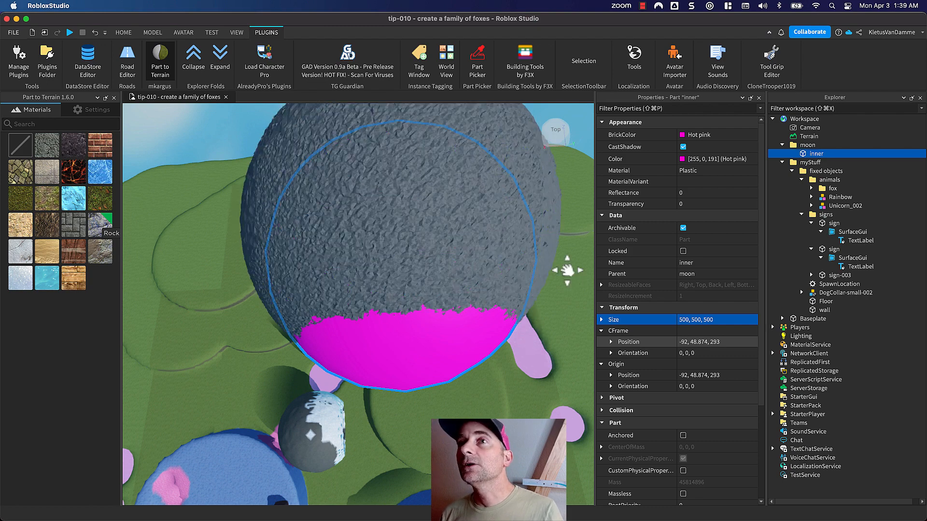
pyautogui.moveTo(567, 268); pyautogui.dragTo(470, 236, button='right')
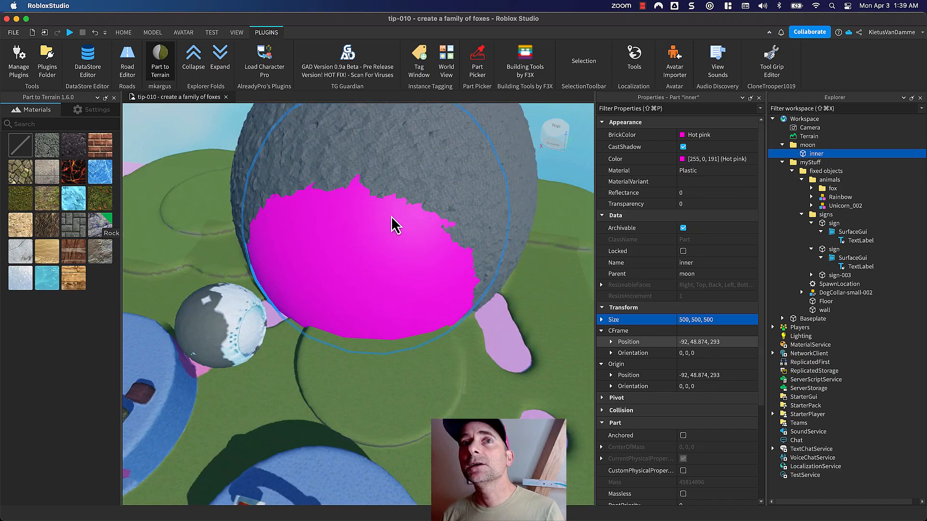
pyautogui.click(29, 148)
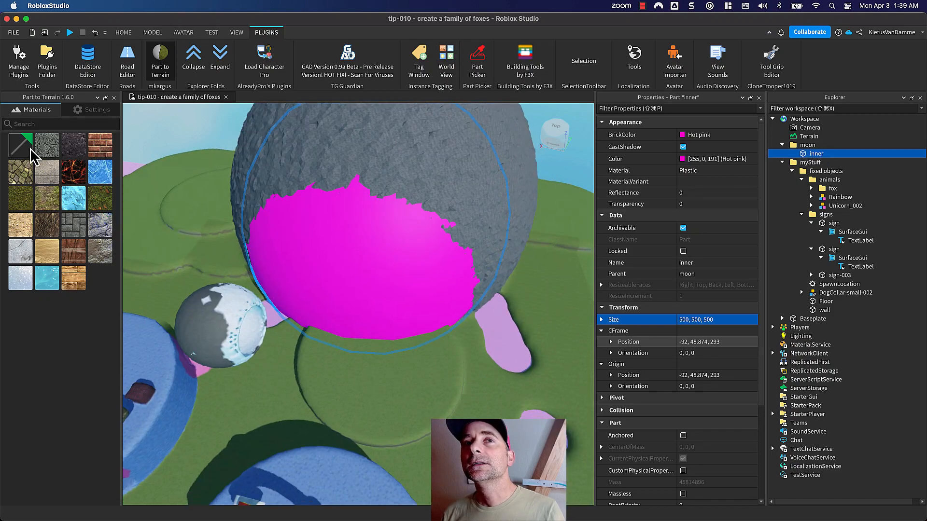
pyautogui.click(320, 242)
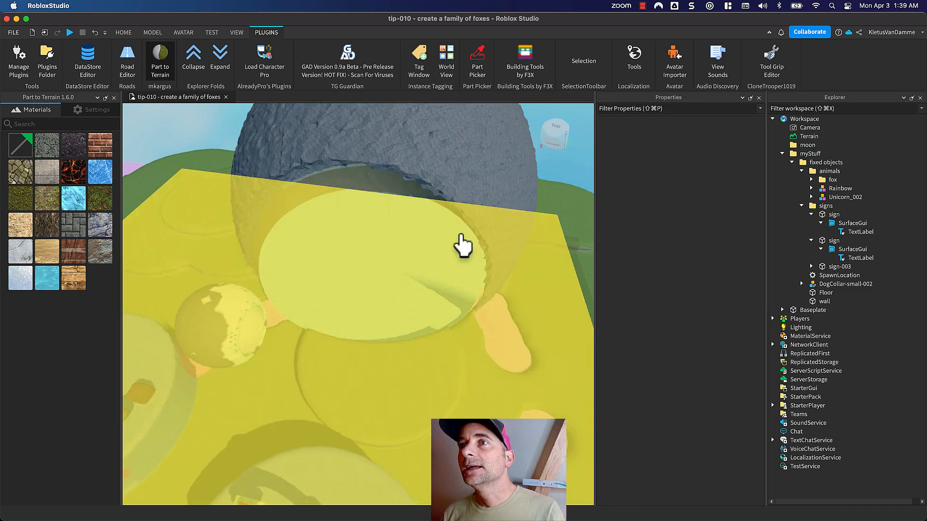
pyautogui.moveTo(559, 203); pyautogui.dragTo(552, 123, button='middle')
pyautogui.moveTo(553, 217); pyautogui.dragTo(553, 216, button='right')
pyautogui.moveTo(547, 215); pyautogui.dragTo(549, 216, button='middle')
pyautogui.scroll(-2, 549, 215)
pyautogui.scroll(4, 548, 215)
pyautogui.scroll(3, 446, 313)
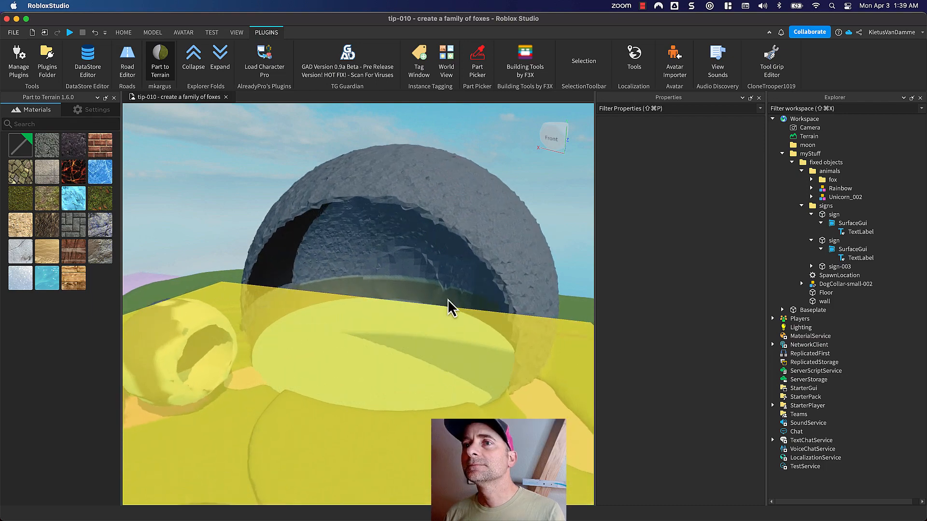
# - Close the Part to Terrain plugin and open the Terrain Editor
pyautogui.click(114, 97)
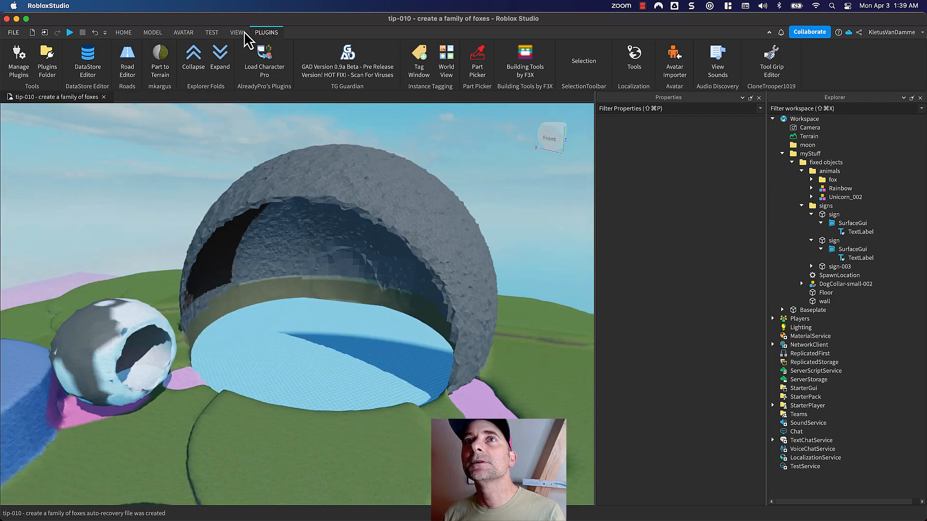
pyautogui.click(237, 32)
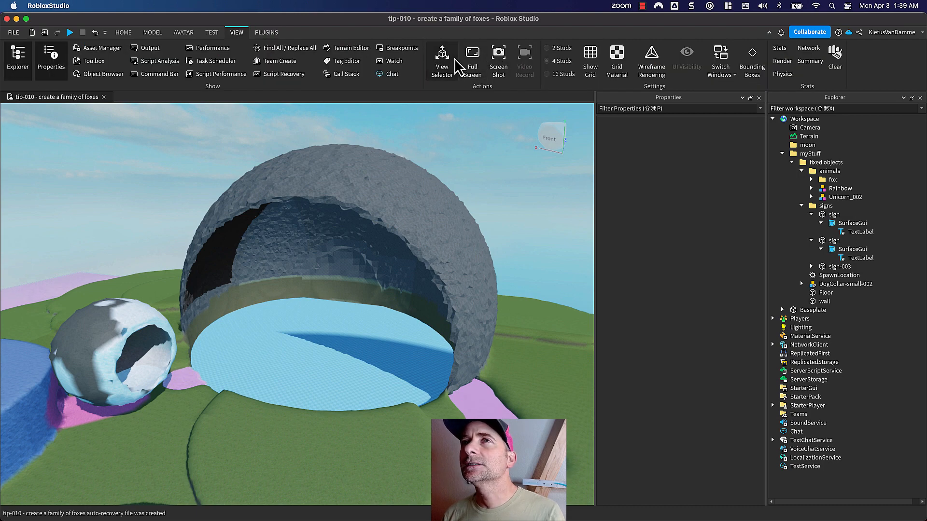
pyautogui.click(344, 48)
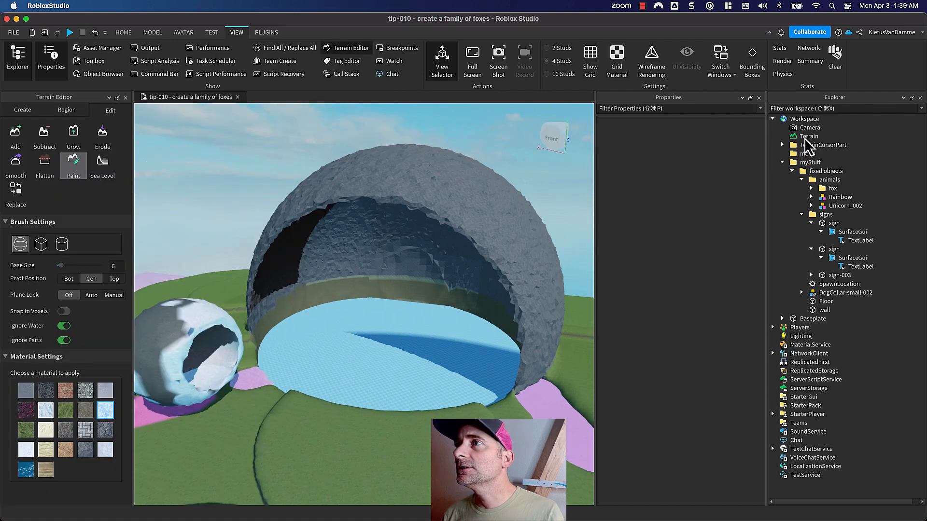
# - Change the Terrain's Rock material color to a dark pink of about 178, 22, 74
pyautogui.click(805, 137)
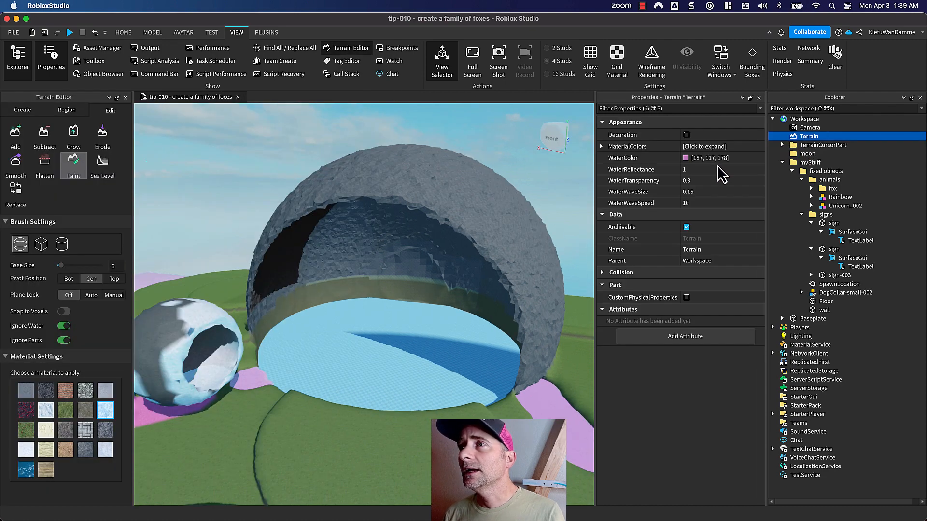
pyautogui.click(603, 147)
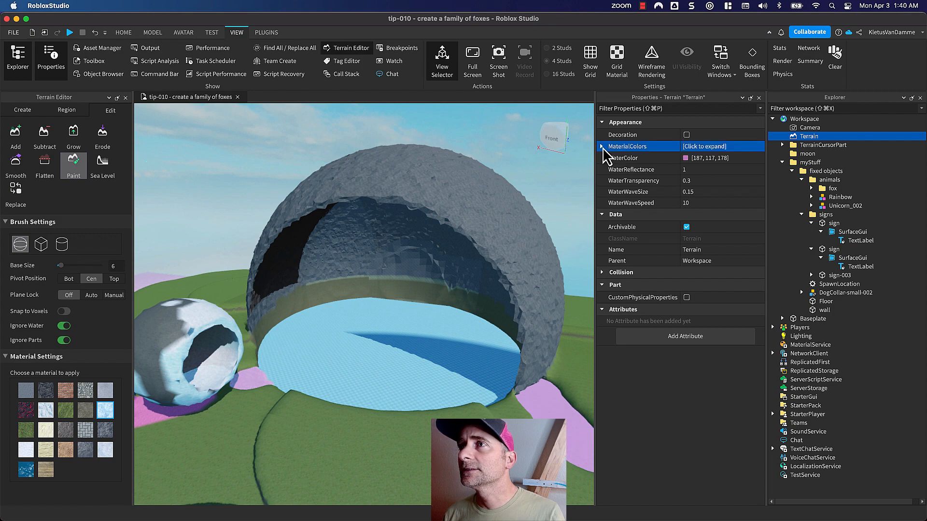
pyautogui.click(602, 147)
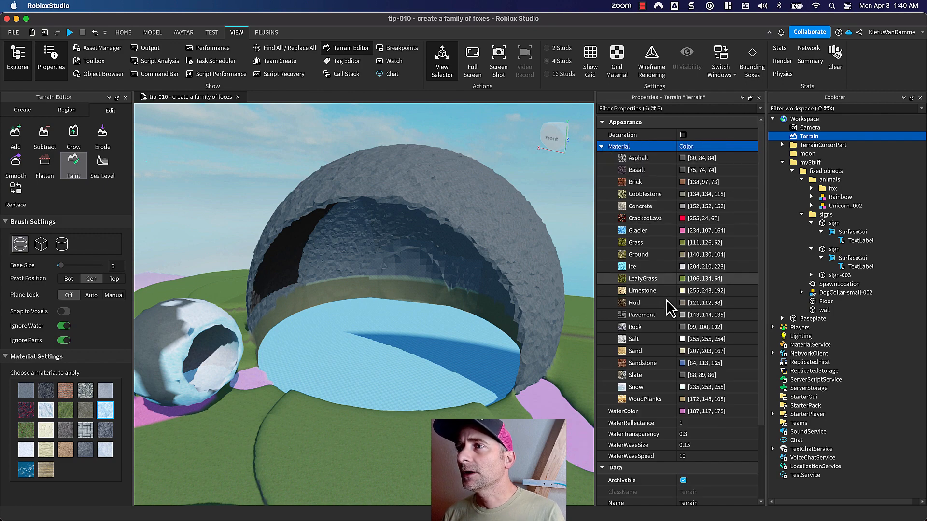
pyautogui.click(681, 327)
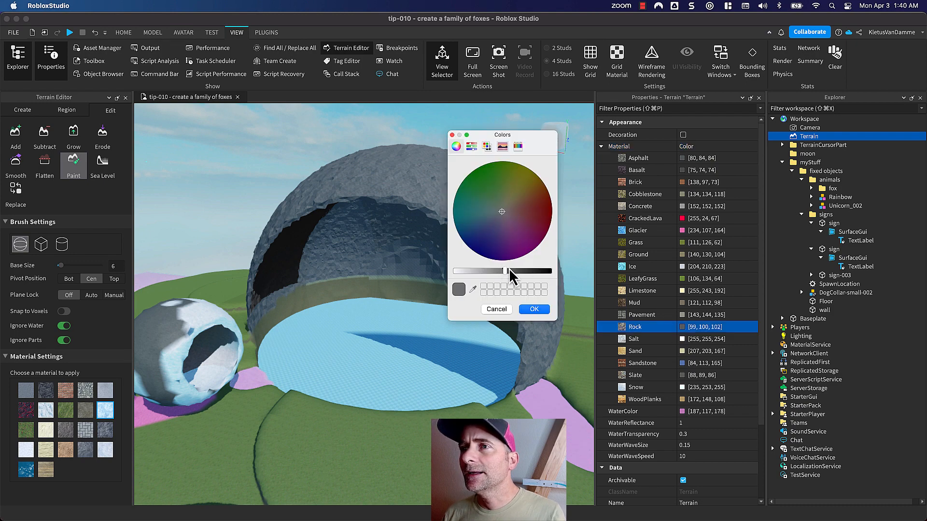
pyautogui.moveTo(504, 272); pyautogui.dragTo(485, 273)
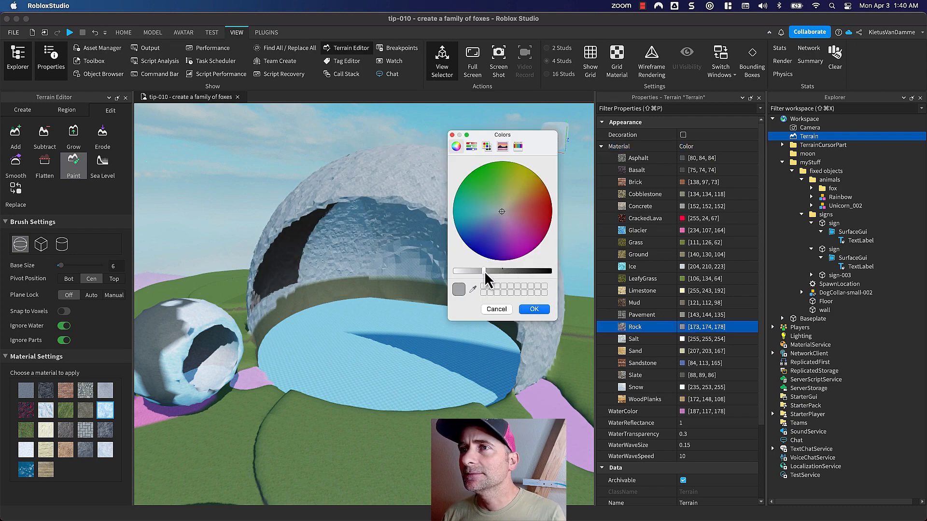
pyautogui.moveTo(502, 212); pyautogui.dragTo(543, 227)
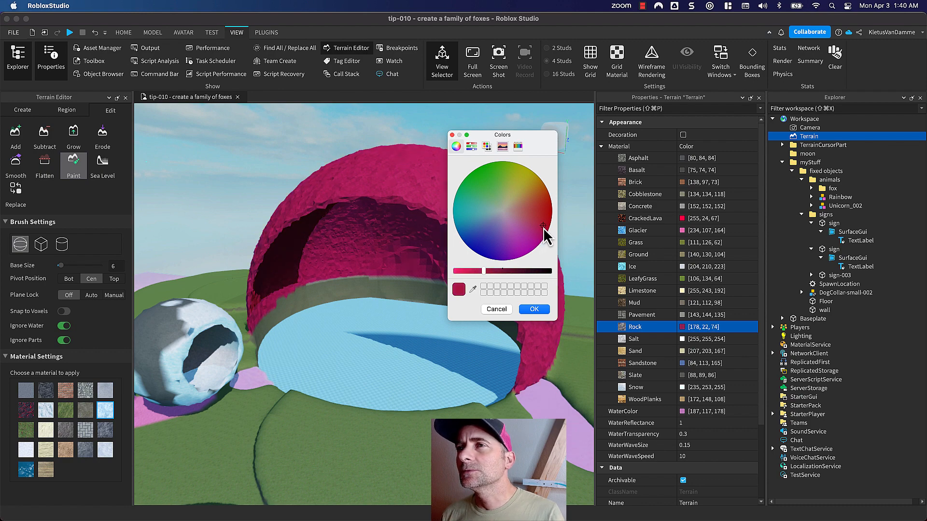
pyautogui.click(534, 310)
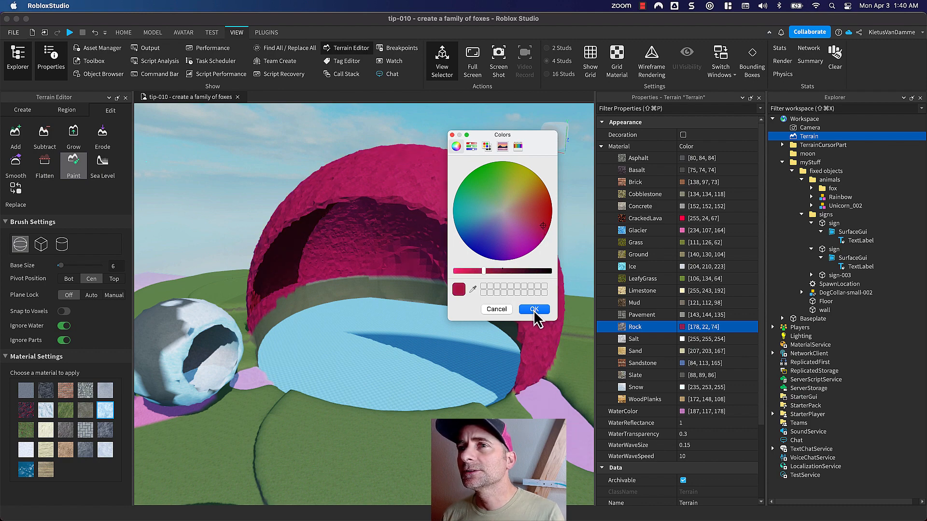
pyautogui.click(534, 310)
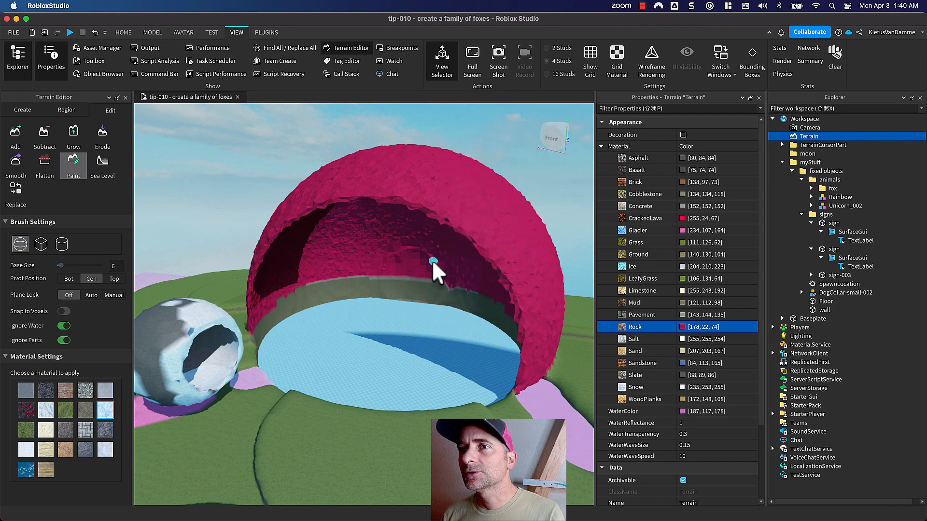
# - Set up the terrain Paint brush with the Glacier material and a base size of 64
pyautogui.moveTo(437, 277); pyautogui.dragTo(449, 233, button='right')
pyautogui.scroll(-5, 448, 233)
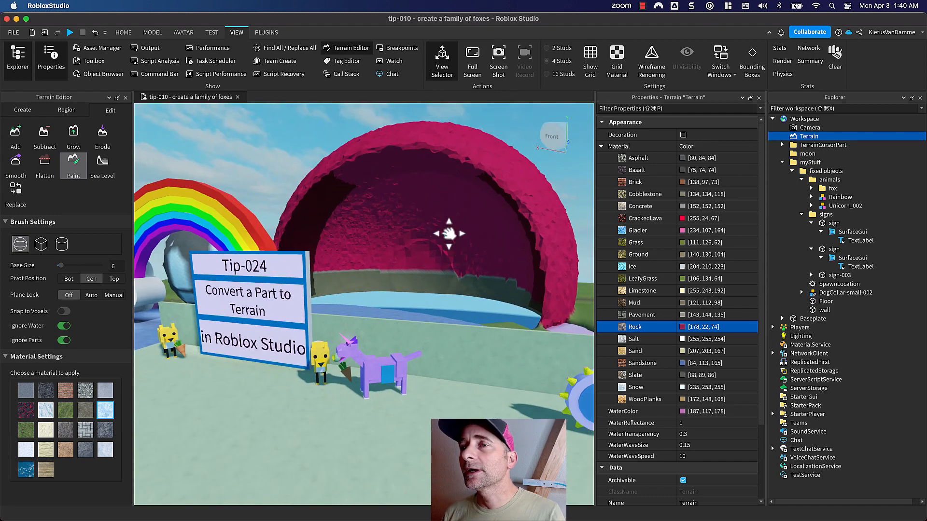
pyautogui.scroll(8, 445, 270)
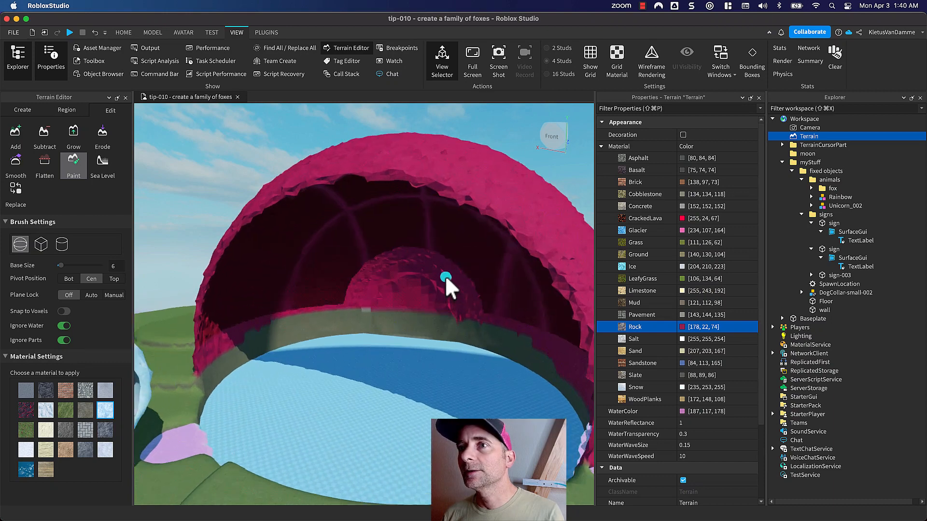
pyautogui.scroll(5, 445, 275)
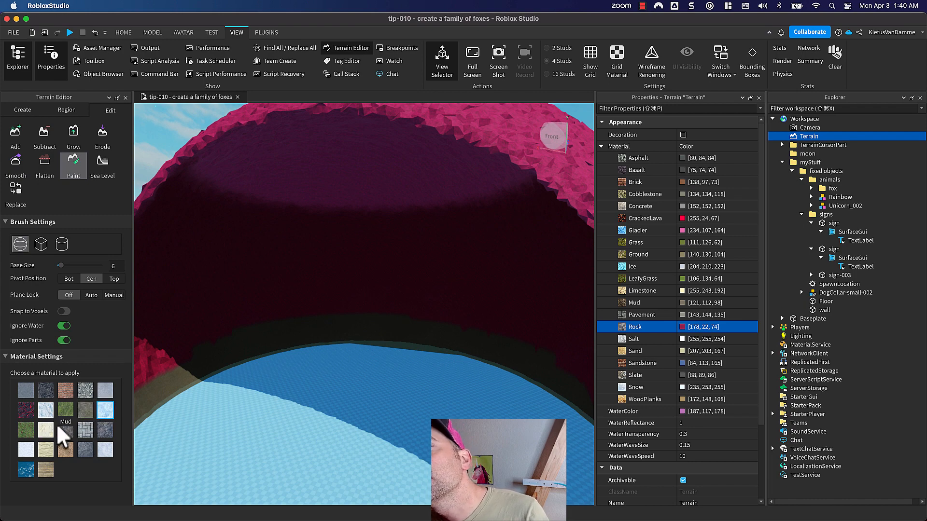
pyautogui.click(44, 411)
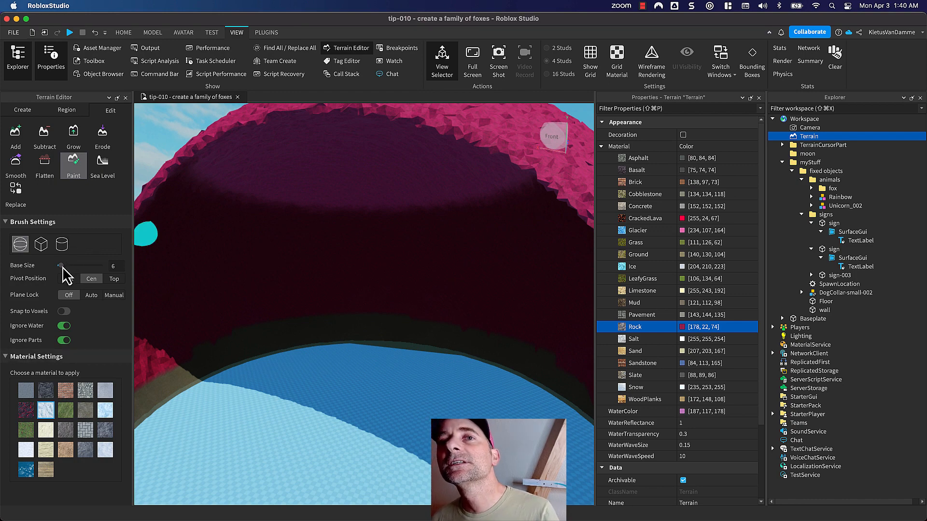
pyautogui.moveTo(61, 266); pyautogui.dragTo(102, 267)
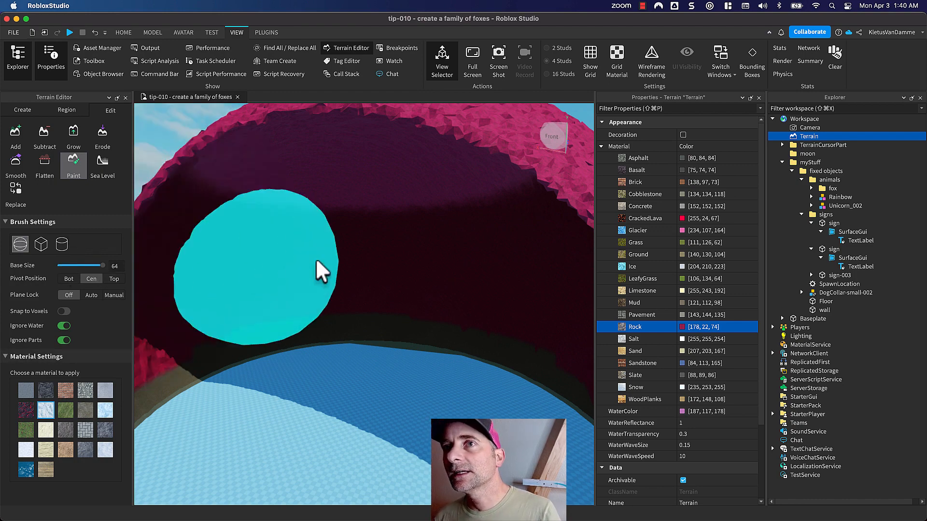
# - Paint large Glacier patches over the upper shell and the lower inner walls of the hollow moon
pyautogui.scroll(-5, 319, 257)
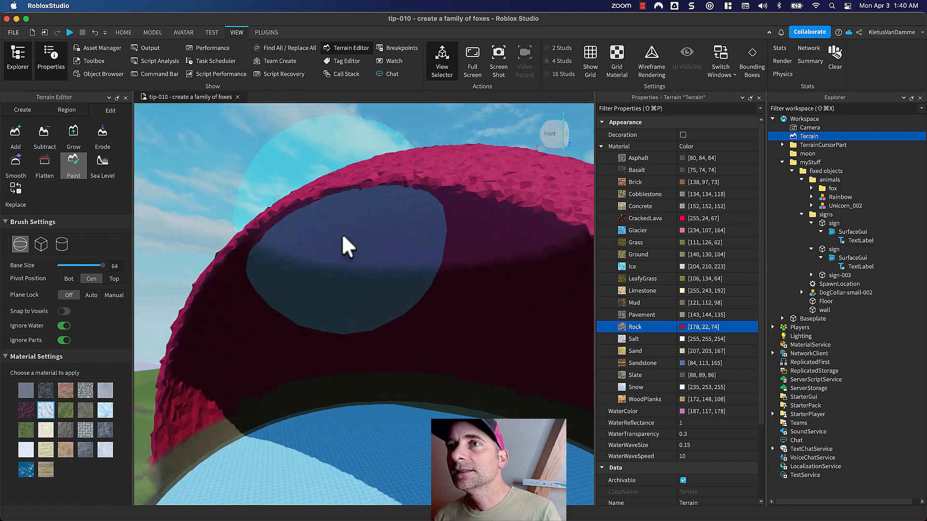
pyautogui.moveTo(342, 235); pyautogui.dragTo(352, 333, button='middle')
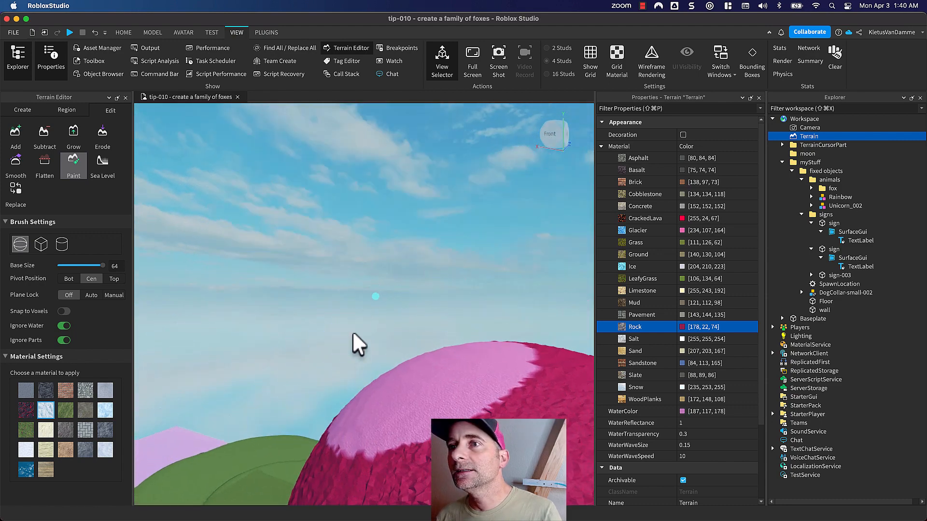
pyautogui.moveTo(359, 363); pyautogui.dragTo(358, 362, button='right')
pyautogui.moveTo(358, 362); pyautogui.dragTo(356, 329, button='middle')
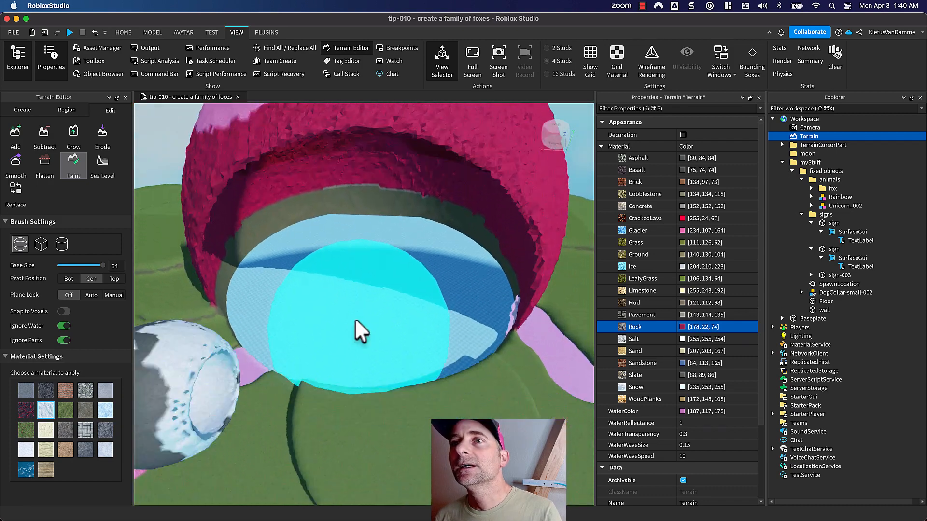
pyautogui.moveTo(356, 328); pyautogui.dragTo(354, 336, button='right')
pyautogui.moveTo(355, 337); pyautogui.dragTo(349, 302, button='middle')
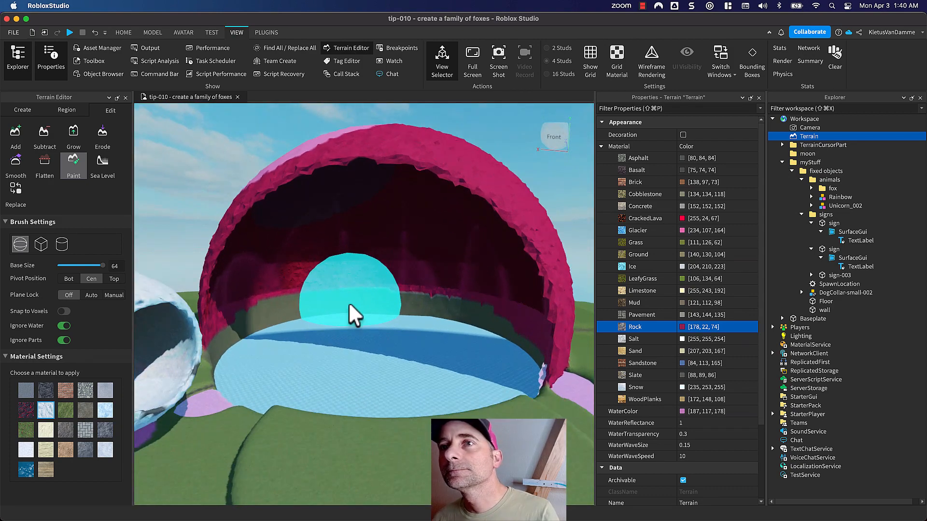
pyautogui.moveTo(348, 302); pyautogui.dragTo(347, 302, button='right')
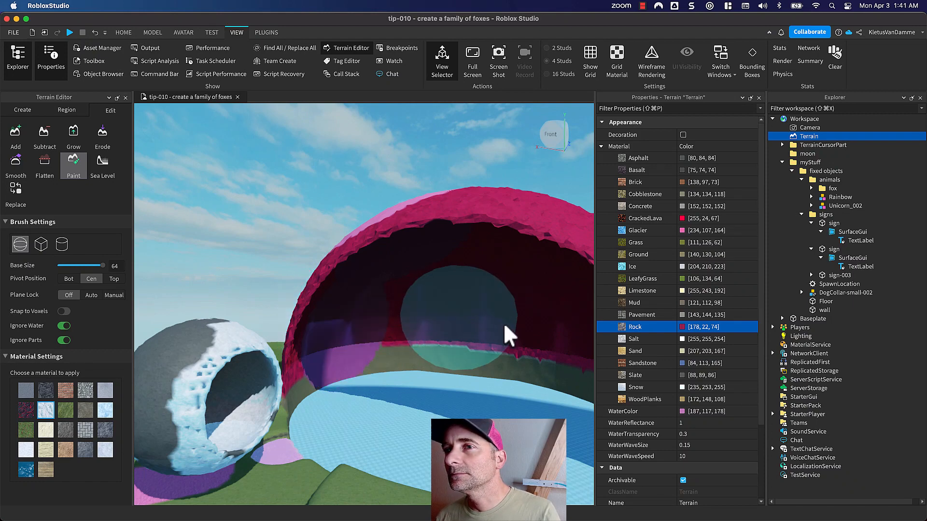
pyautogui.moveTo(502, 324); pyautogui.dragTo(497, 323)
pyautogui.moveTo(443, 339); pyautogui.dragTo(442, 339, button='right')
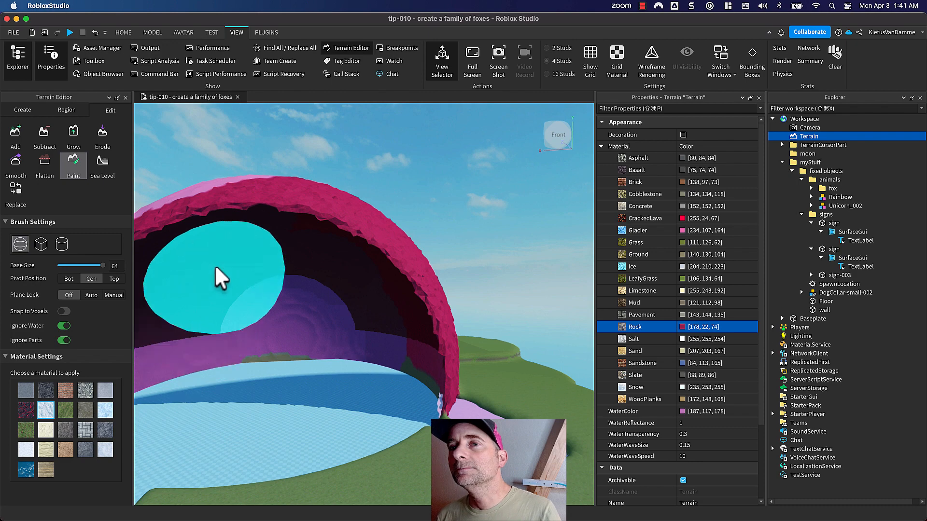
pyautogui.moveTo(215, 268); pyautogui.dragTo(258, 322, button='middle')
pyautogui.moveTo(258, 322); pyautogui.dragTo(253, 321, button='right')
pyautogui.moveTo(253, 321); pyautogui.dragTo(341, 315, button='middle')
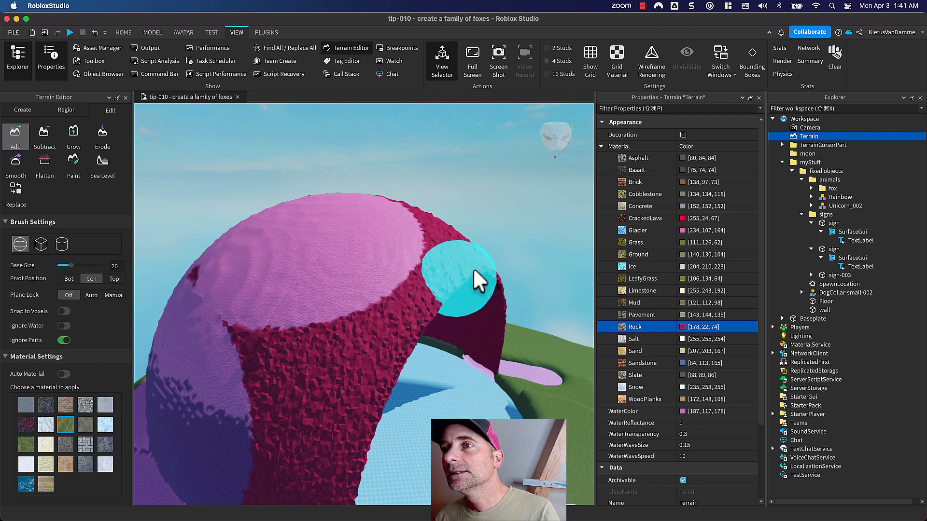
# - Try adding a Grass terrain ball with base size 20 on the rim of the moon's opening, and undo it
pyautogui.click(500, 280)
pyautogui.moveTo(519, 346); pyautogui.dragTo(474, 314, button='middle')
pyautogui.moveTo(474, 314); pyautogui.dragTo(474, 314, button='right')
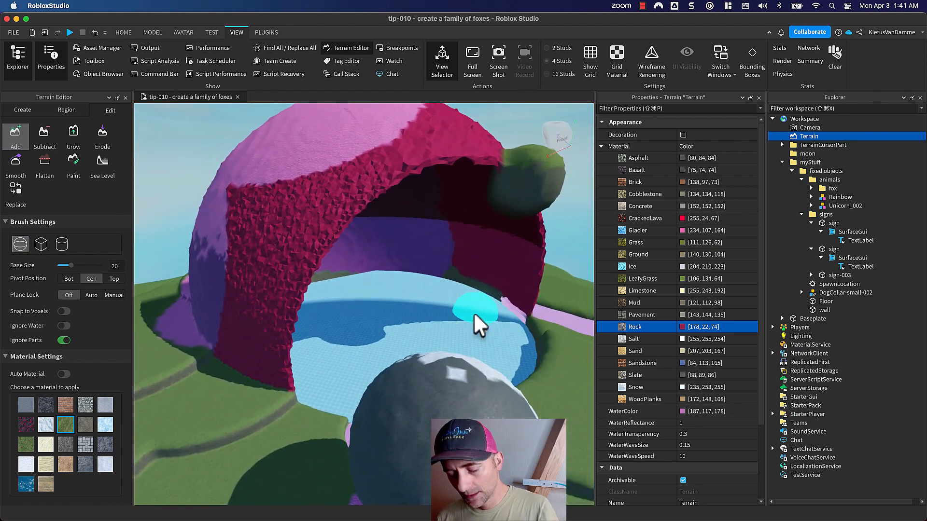
pyautogui.press('super+z')
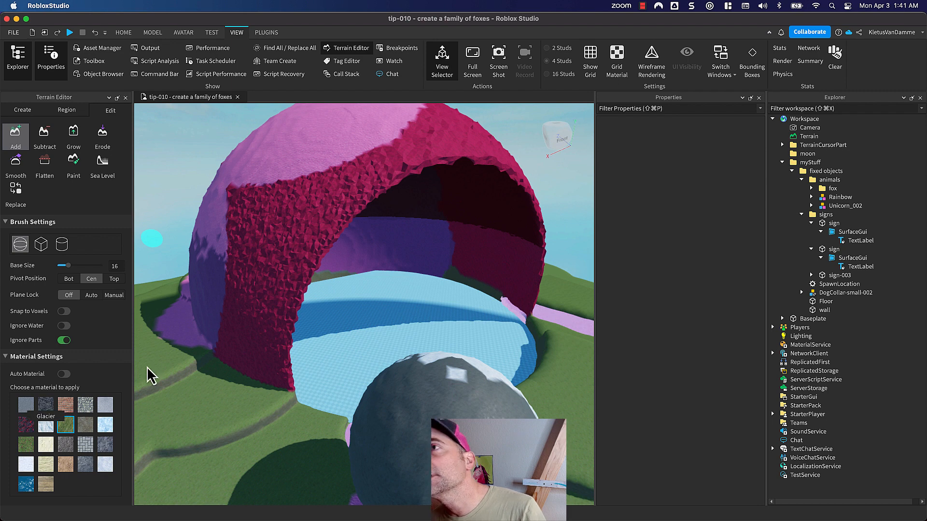
# - Add a row of Glacier terrain balls with base size 9 along the rim of the moon's opening
pyautogui.click(46, 426)
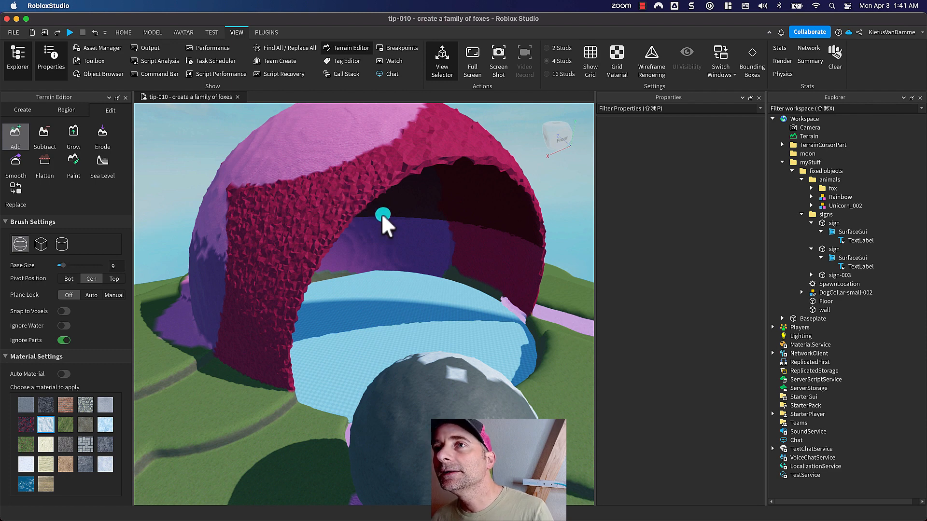
pyautogui.click(358, 206)
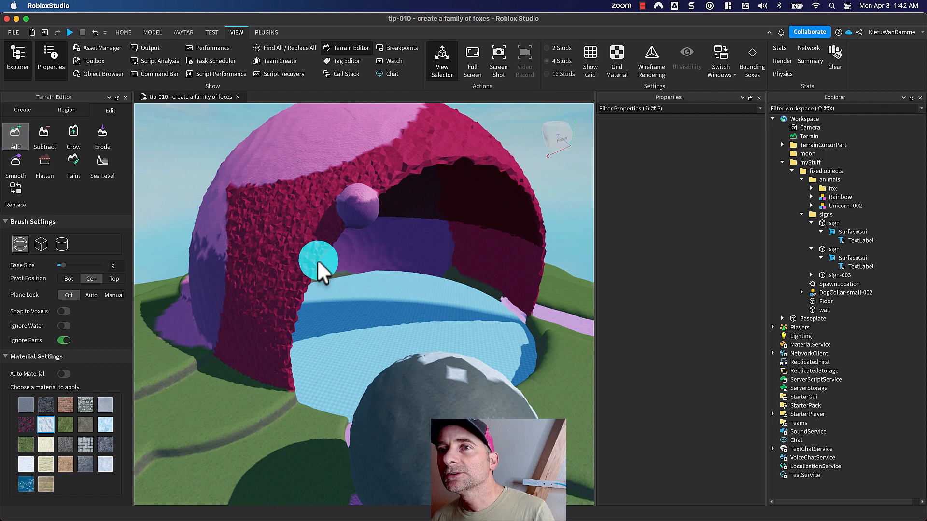
pyautogui.click(317, 260)
pyautogui.click(293, 321)
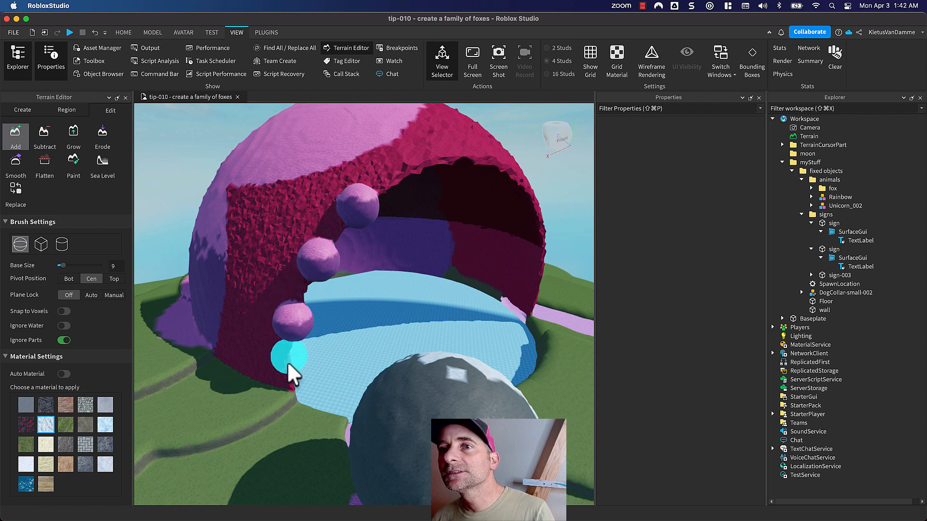
pyautogui.click(288, 368)
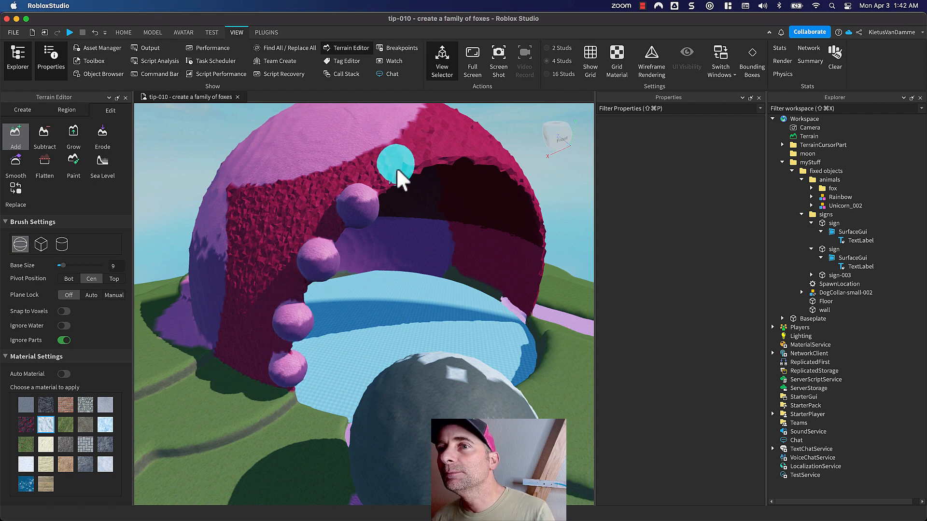
pyautogui.click(405, 175)
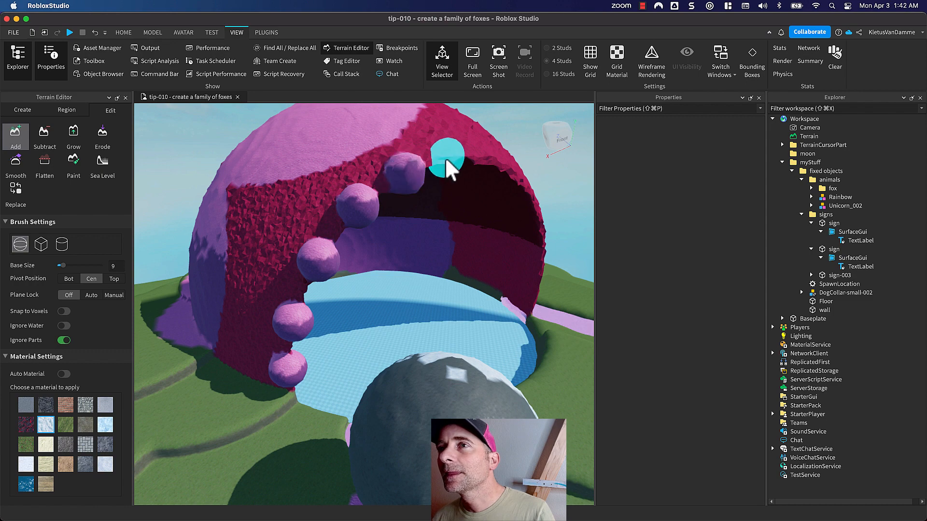
pyautogui.click(505, 166)
# - Subtract a hole through the moon's front shell and jagged bites along the undecorated side of its rim, using base size 17
pyautogui.moveTo(502, 168); pyautogui.dragTo(454, 194, button='right')
pyautogui.moveTo(455, 195); pyautogui.dragTo(403, 201, button='middle')
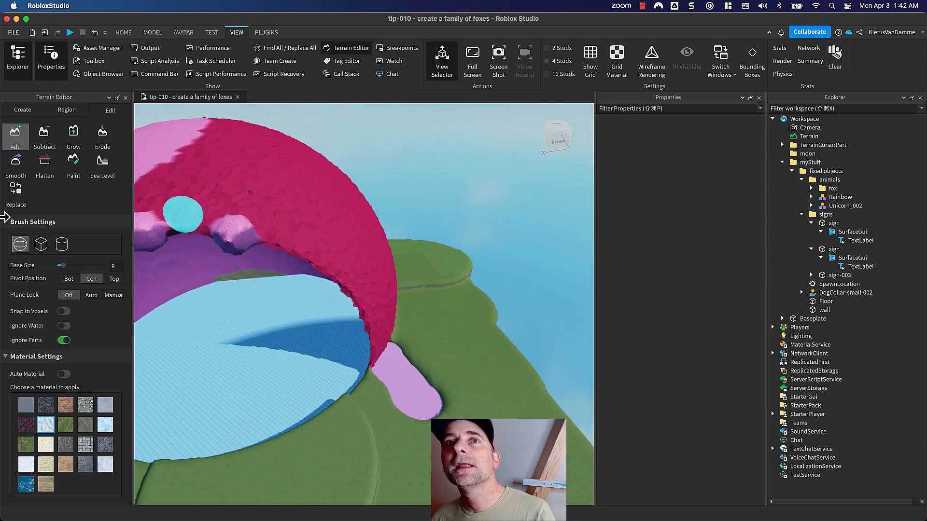
pyautogui.click(44, 137)
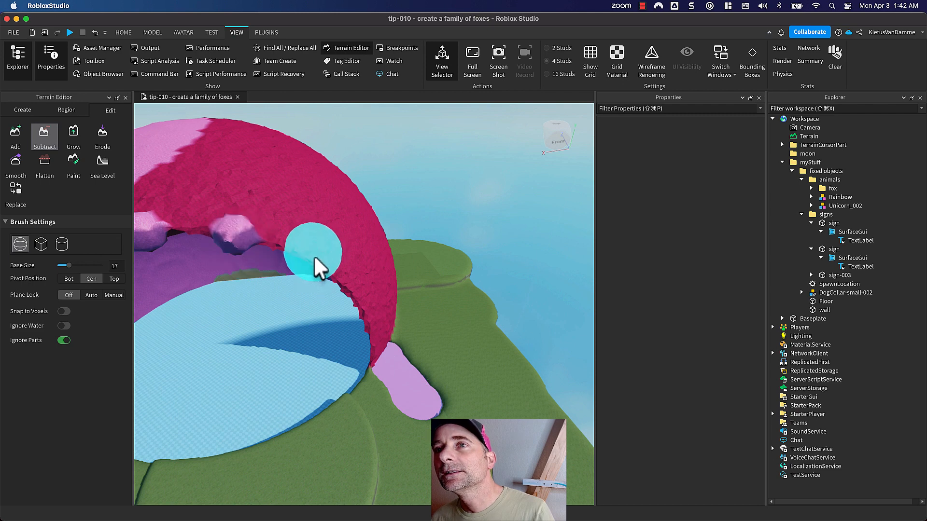
pyautogui.moveTo(314, 259)
pyautogui.mouseDown()
pyautogui.moveTo(320, 234)
pyautogui.moveTo(275, 186)
pyautogui.mouseUp()
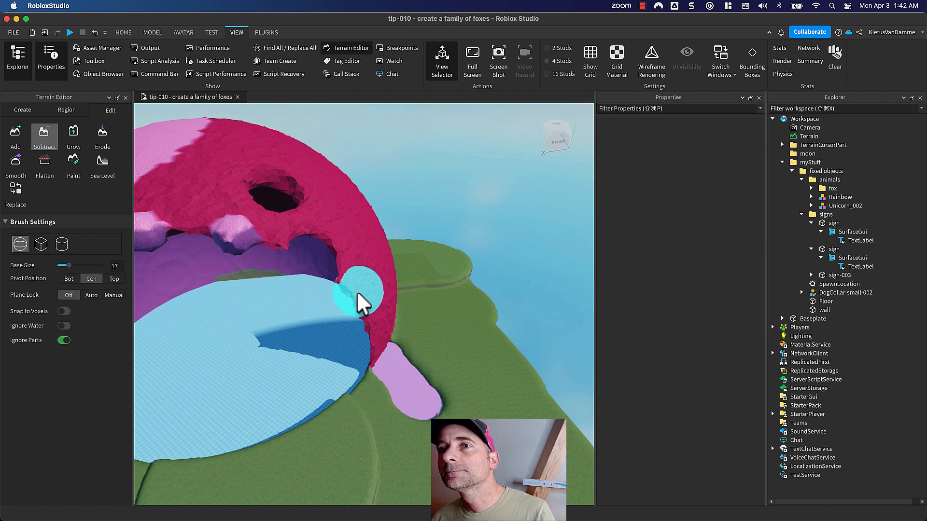
pyautogui.moveTo(358, 293); pyautogui.dragTo(368, 312)
pyautogui.moveTo(371, 316); pyautogui.dragTo(348, 284, button='middle')
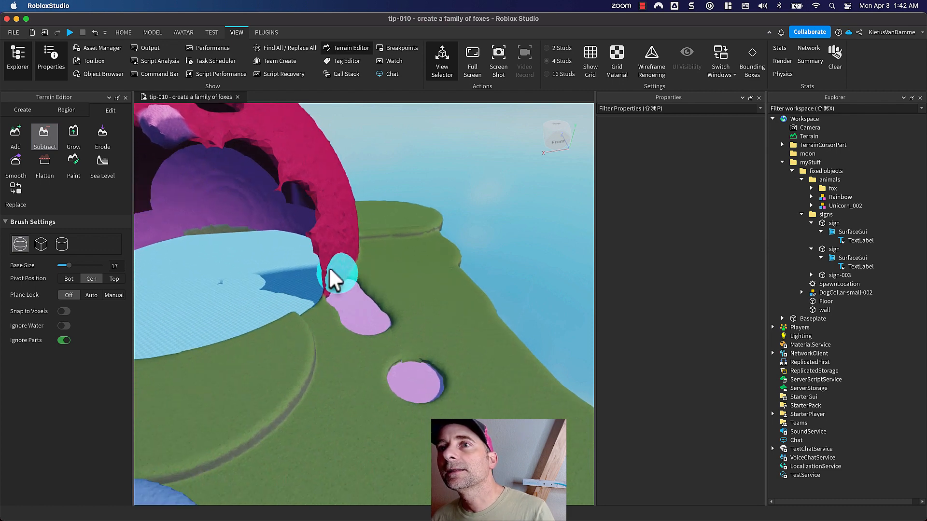
pyautogui.click(327, 252)
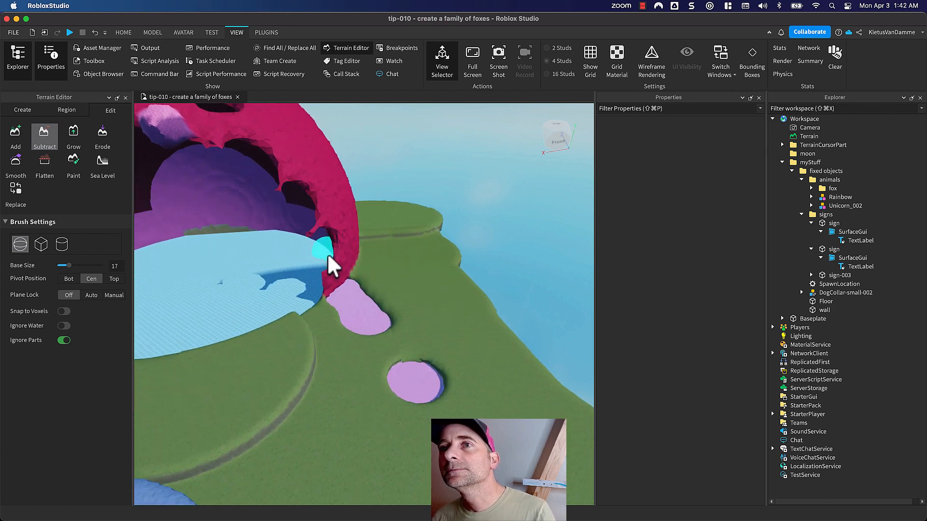
pyautogui.moveTo(399, 253); pyautogui.dragTo(398, 250, button='right')
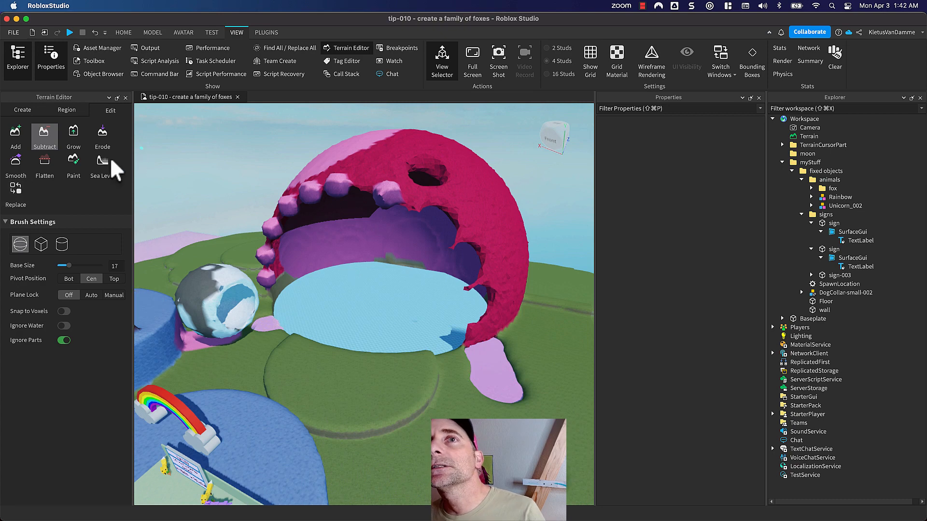
# - Create sea-level water over the 1387 × 265 × 1024 map region and set the Terrain's WaterColor to a soft blue of 117, 142, 200
pyautogui.click(101, 166)
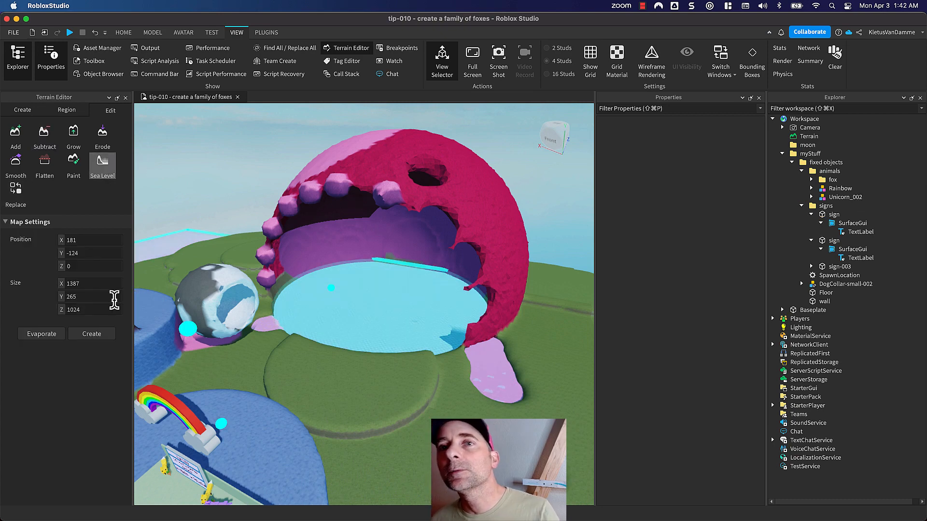
pyautogui.click(91, 334)
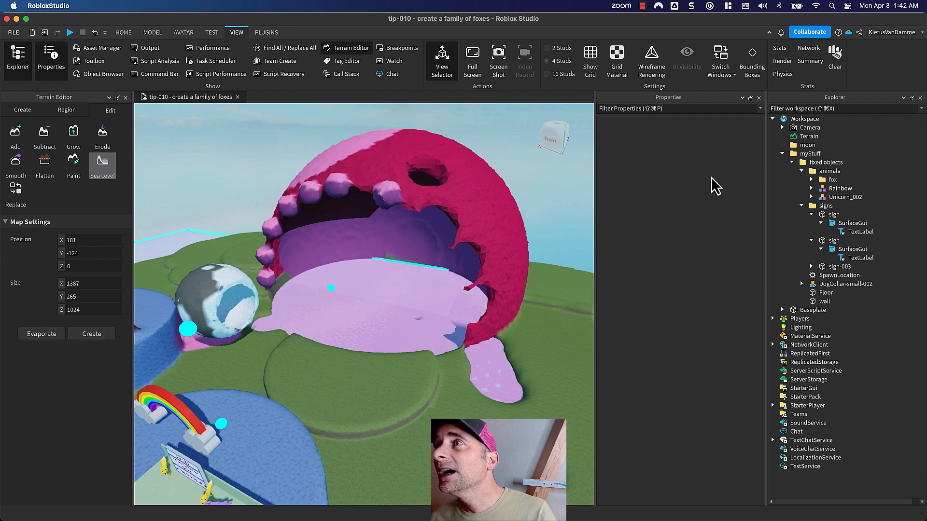
pyautogui.click(805, 139)
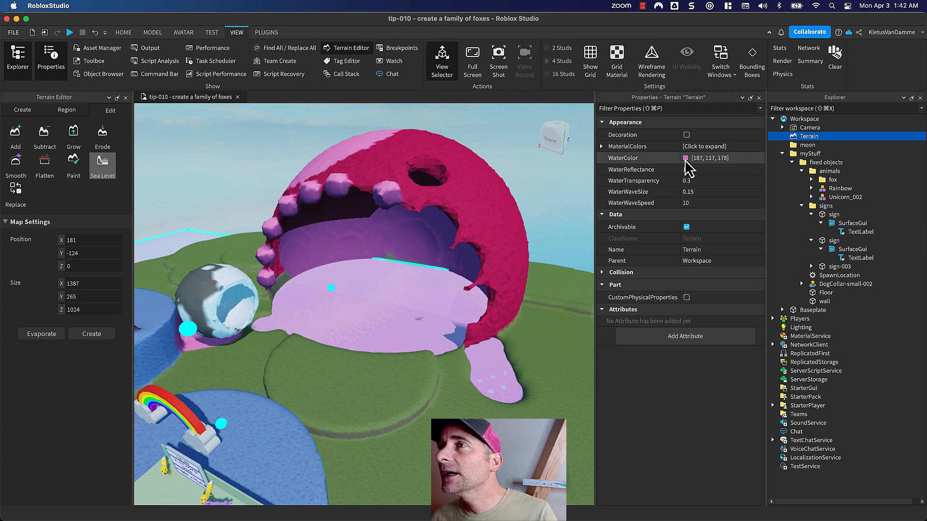
pyautogui.click(685, 158)
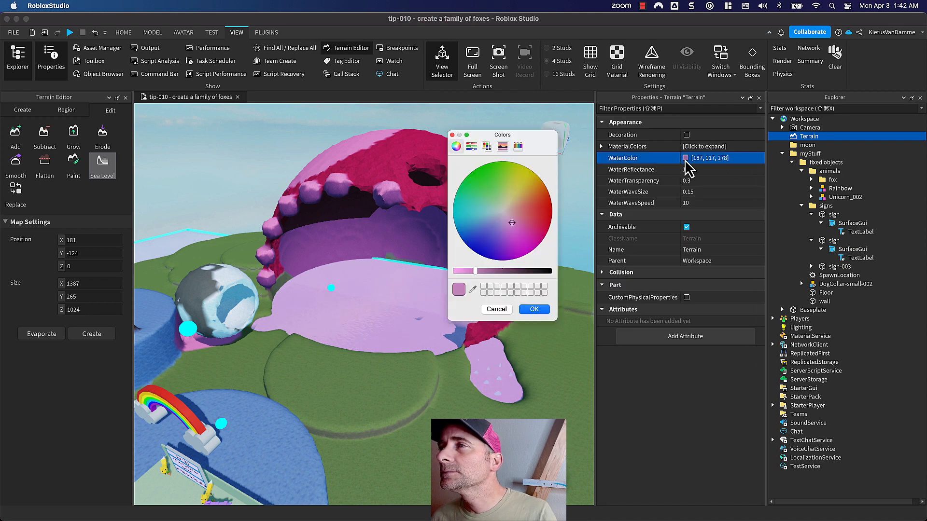
pyautogui.click(490, 221)
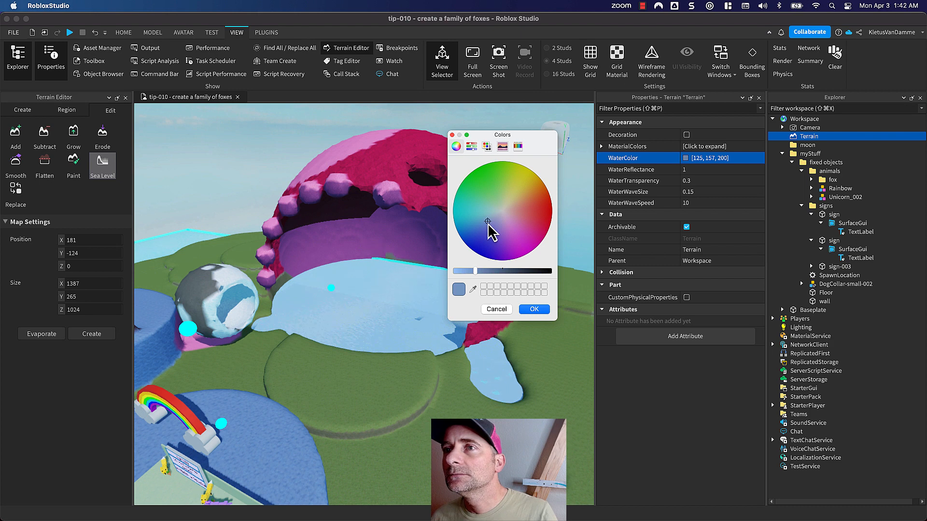
pyautogui.moveTo(488, 224); pyautogui.dragTo(486, 227)
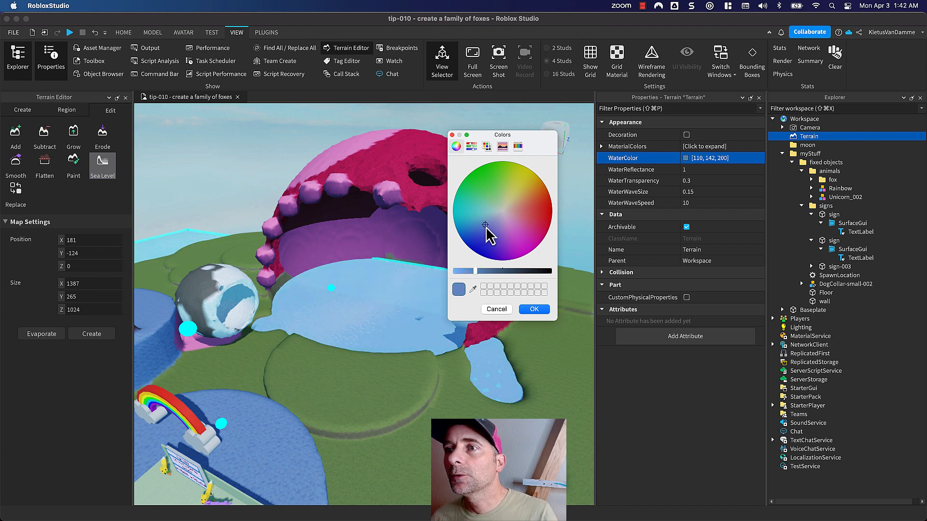
pyautogui.click(536, 310)
# - Examine the decorated moon, its flooded floor and the surrounding terrain from several angles and distances
pyautogui.scroll(-2, 472, 385)
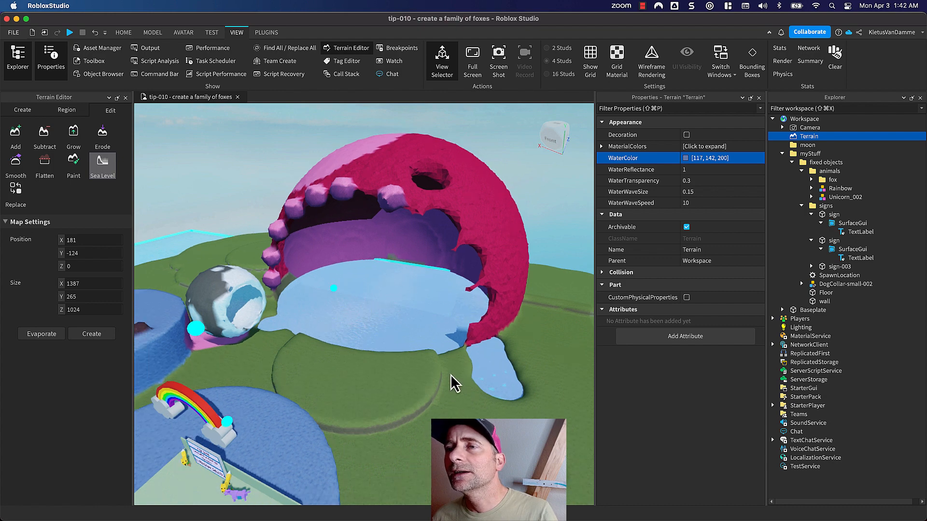
pyautogui.moveTo(454, 381); pyautogui.dragTo(467, 405, button='right')
pyautogui.scroll(-1, 459, 391)
pyautogui.press('q')
pyautogui.scroll(-3, 463, 408)
pyautogui.scroll(2, 467, 406)
pyautogui.moveTo(467, 405); pyautogui.dragTo(502, 414, button='middle')
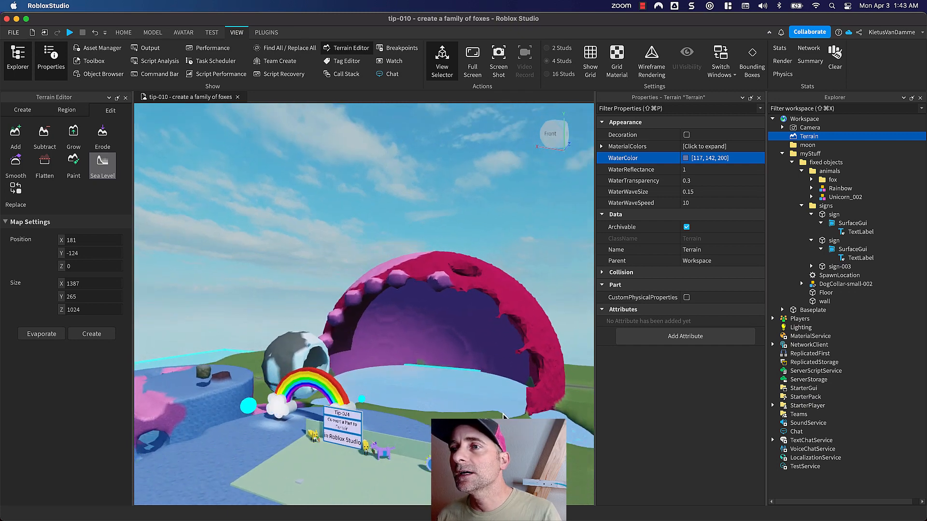
pyautogui.moveTo(503, 416); pyautogui.dragTo(510, 414, button='right')
pyautogui.moveTo(502, 391); pyautogui.dragTo(511, 422, button='middle')
pyautogui.moveTo(500, 357); pyautogui.dragTo(482, 365, button='right')
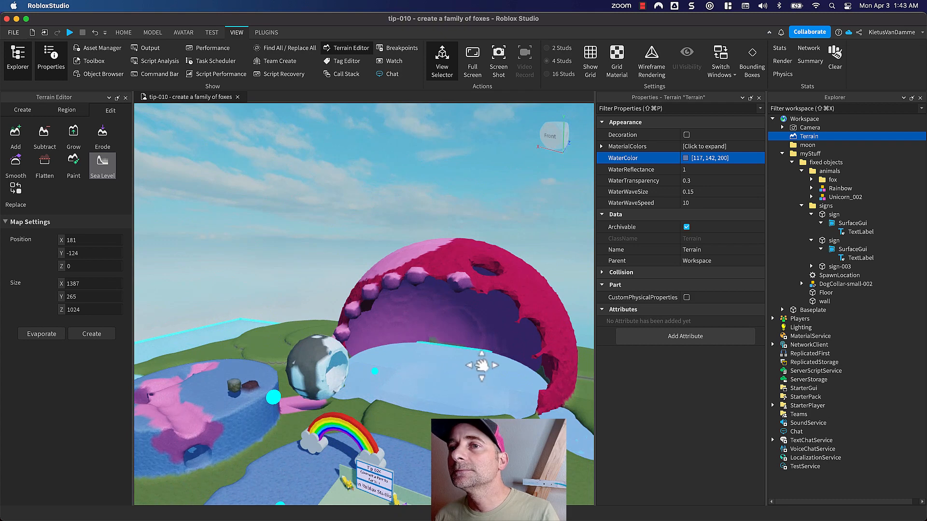
pyautogui.moveTo(482, 365); pyautogui.dragTo(284, 466, button='middle')
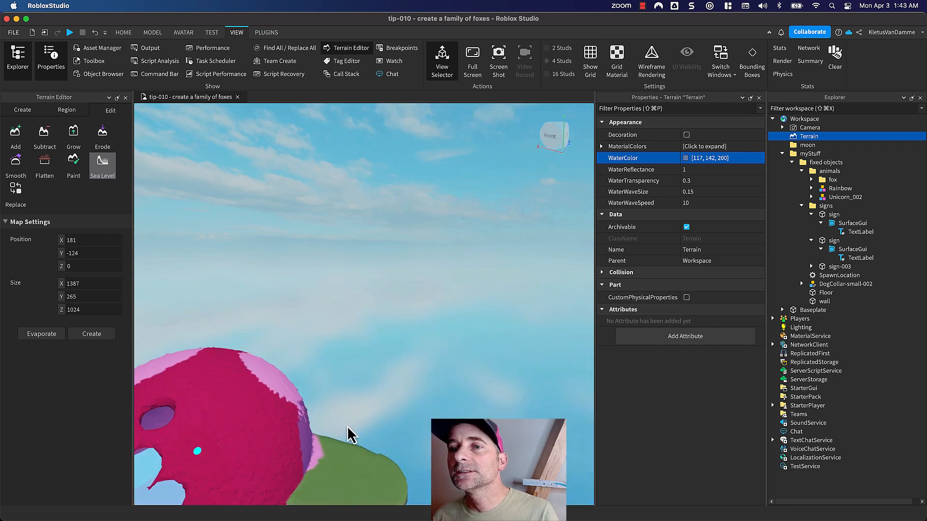
pyautogui.moveTo(348, 427); pyautogui.dragTo(351, 420, button='right')
pyautogui.moveTo(297, 372); pyautogui.dragTo(451, 356, button='middle')
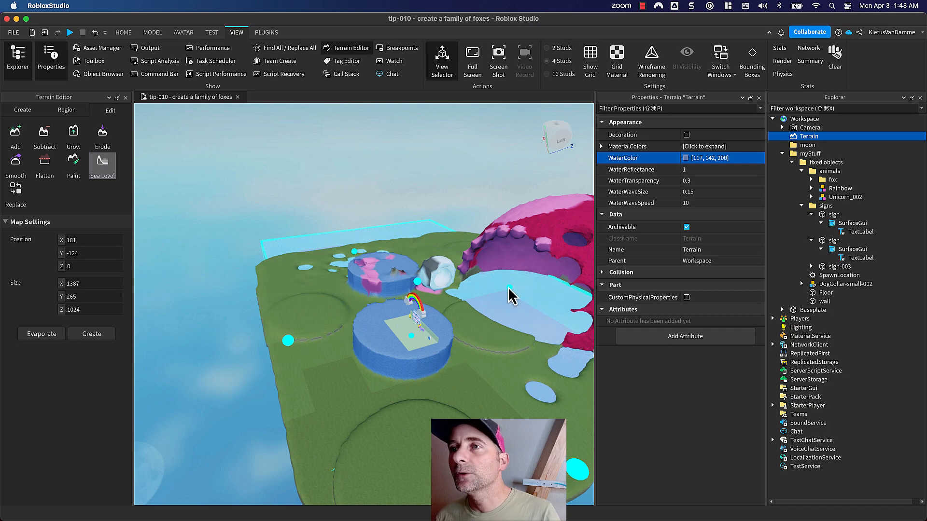
# - Extend the sea-level region to a Z size of 1286 with Z position 131, create its water, and review the island
pyautogui.moveTo(507, 288); pyautogui.dragTo(549, 277)
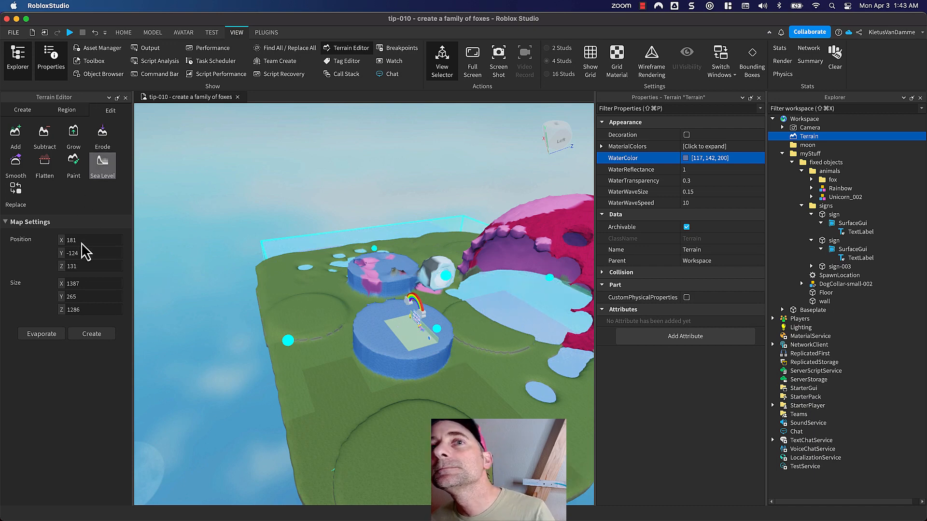
pyautogui.click(85, 336)
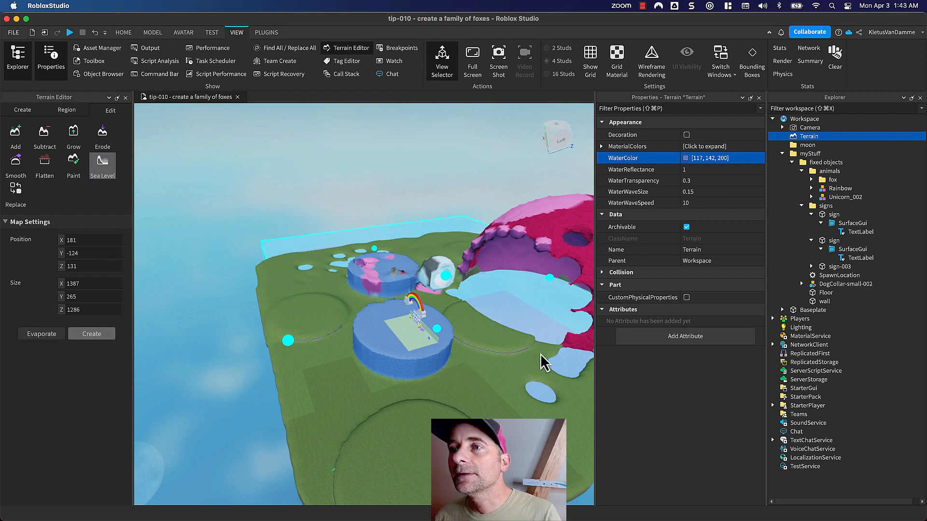
pyautogui.moveTo(541, 355); pyautogui.dragTo(537, 359, button='right')
pyautogui.moveTo(420, 391); pyautogui.dragTo(421, 393, button='right')
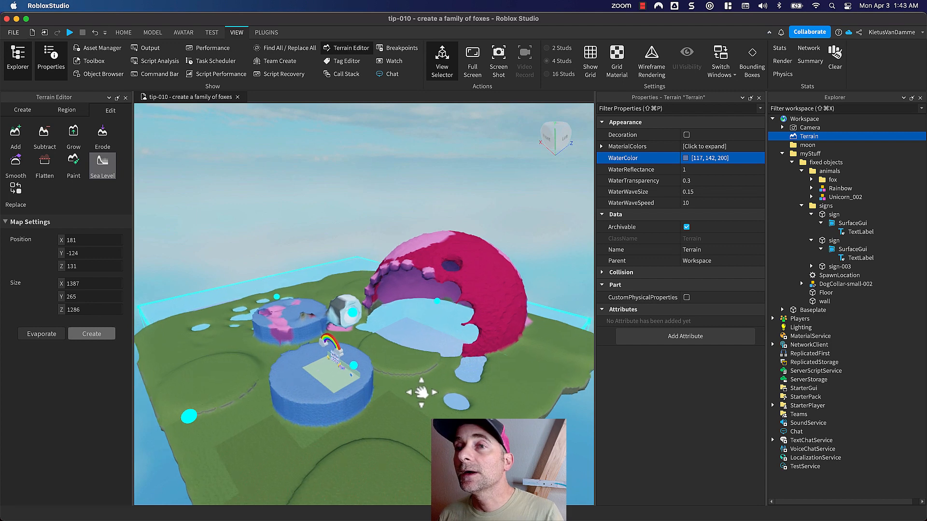
pyautogui.moveTo(421, 392); pyautogui.dragTo(538, 360, button='middle')
pyautogui.moveTo(538, 361); pyautogui.dragTo(541, 358, button='right')
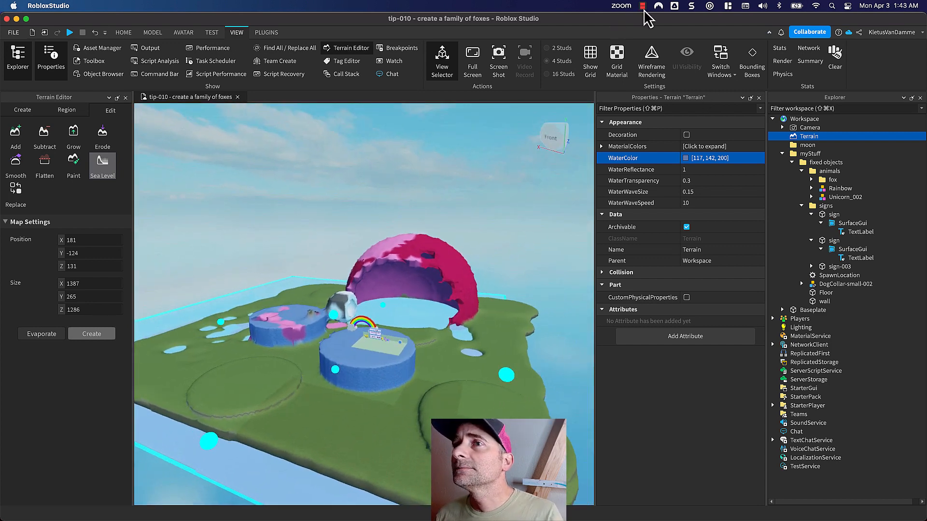